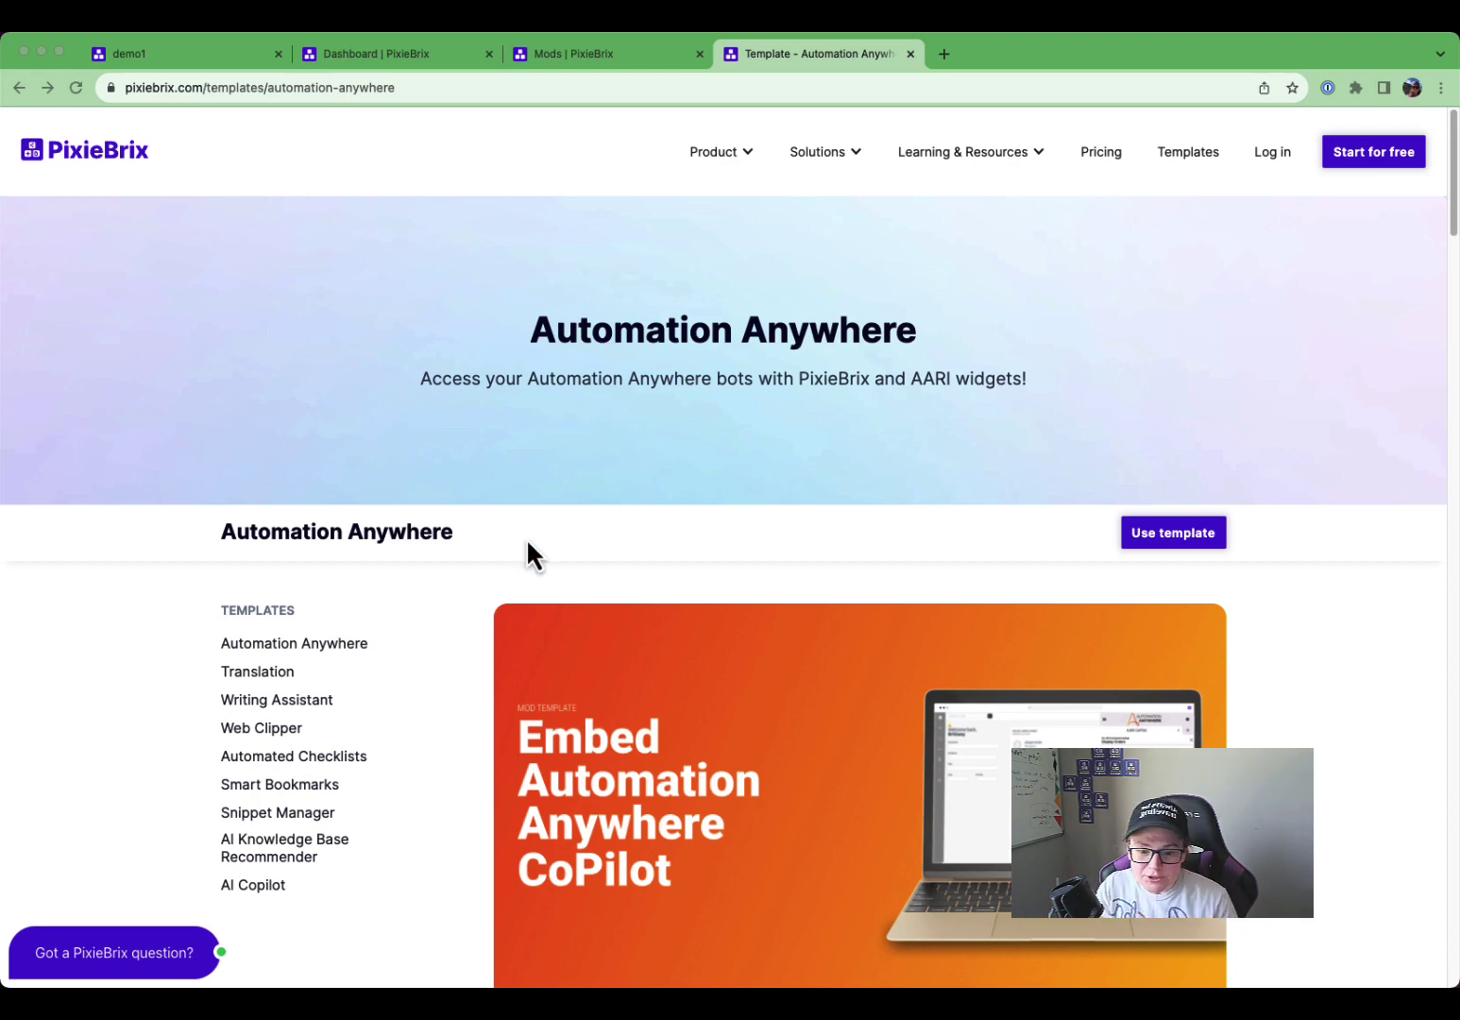
# Switch to the Refund Portal demo page and open the customer chat showing the pizza refund request
pyautogui.scroll(-10, 529, 552)
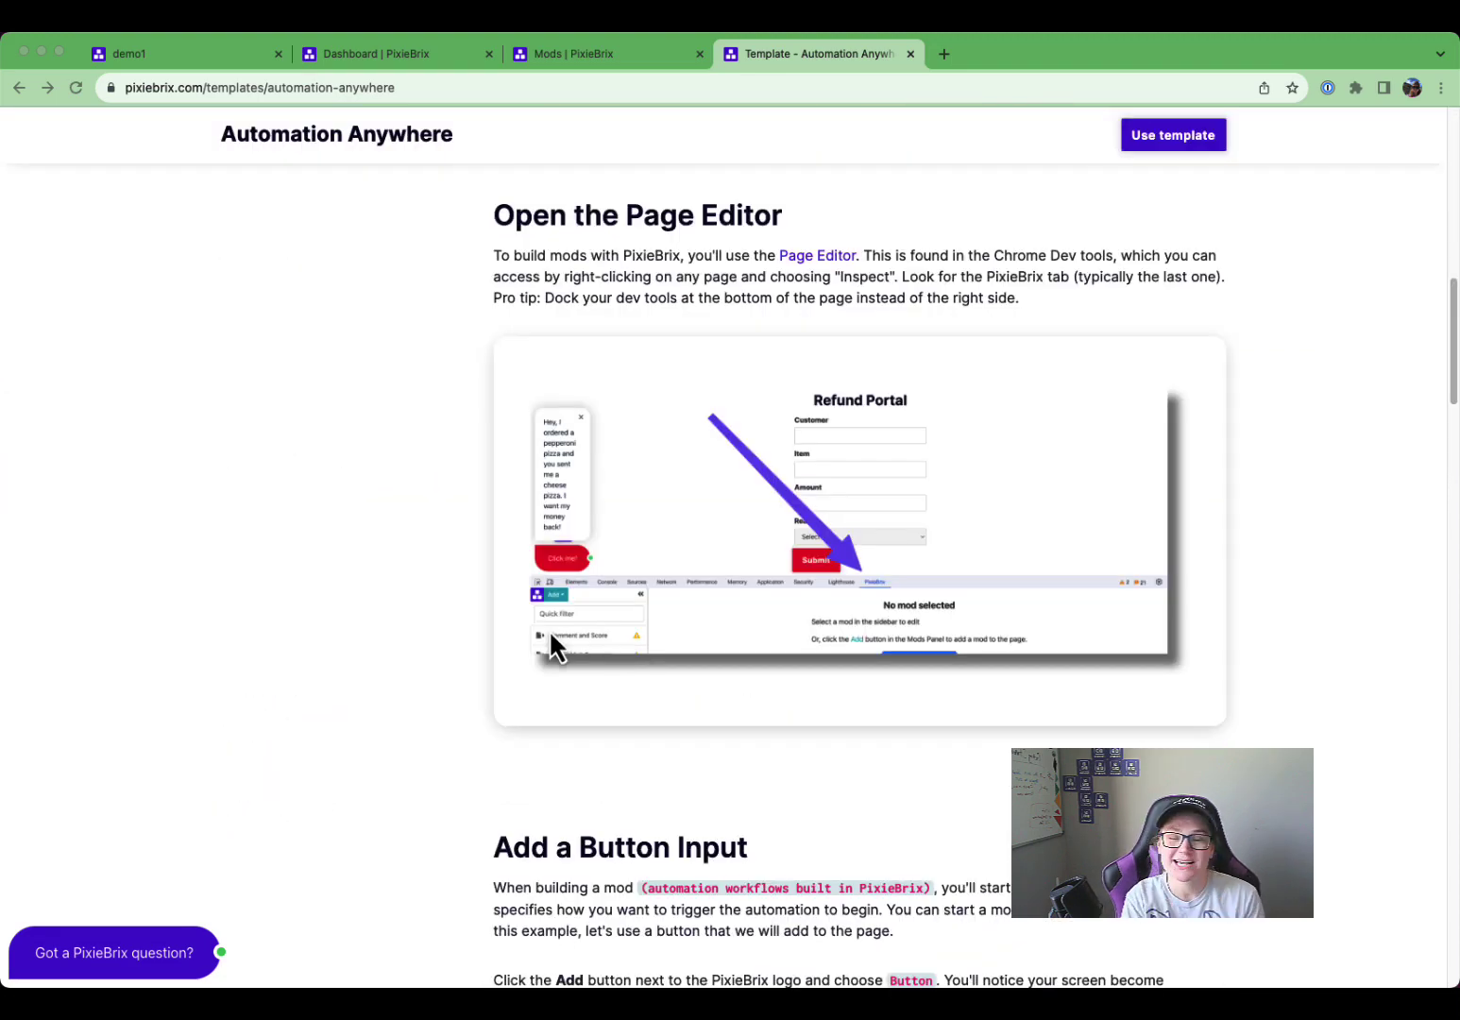
pyautogui.scroll(-7, 576, 661)
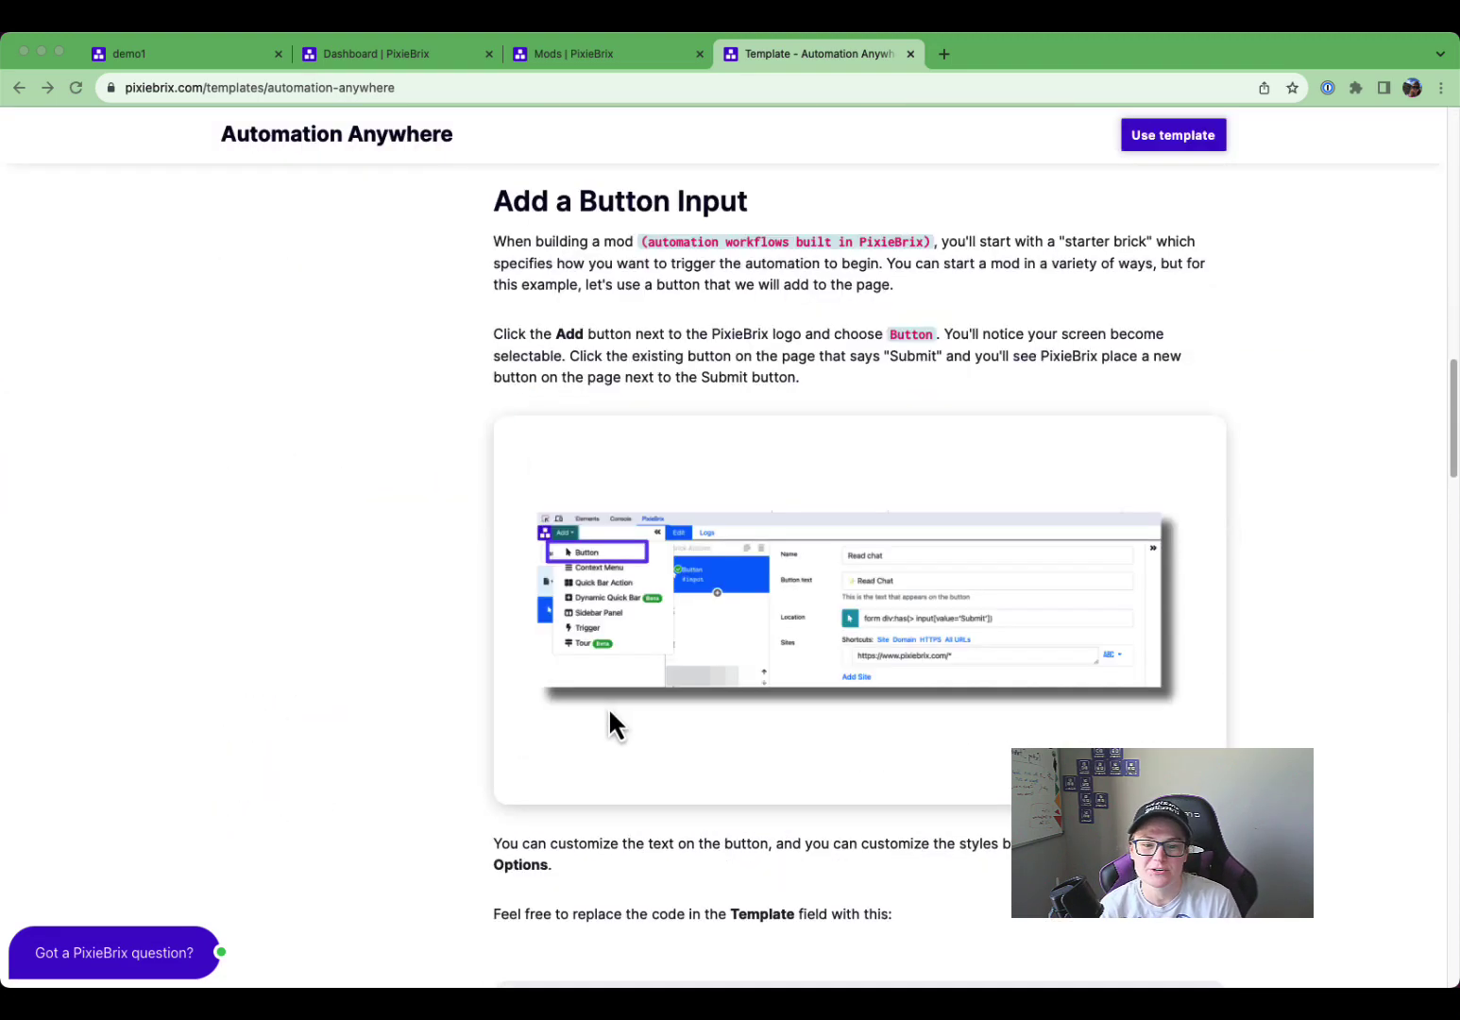
pyautogui.scroll(-5, 763, 567)
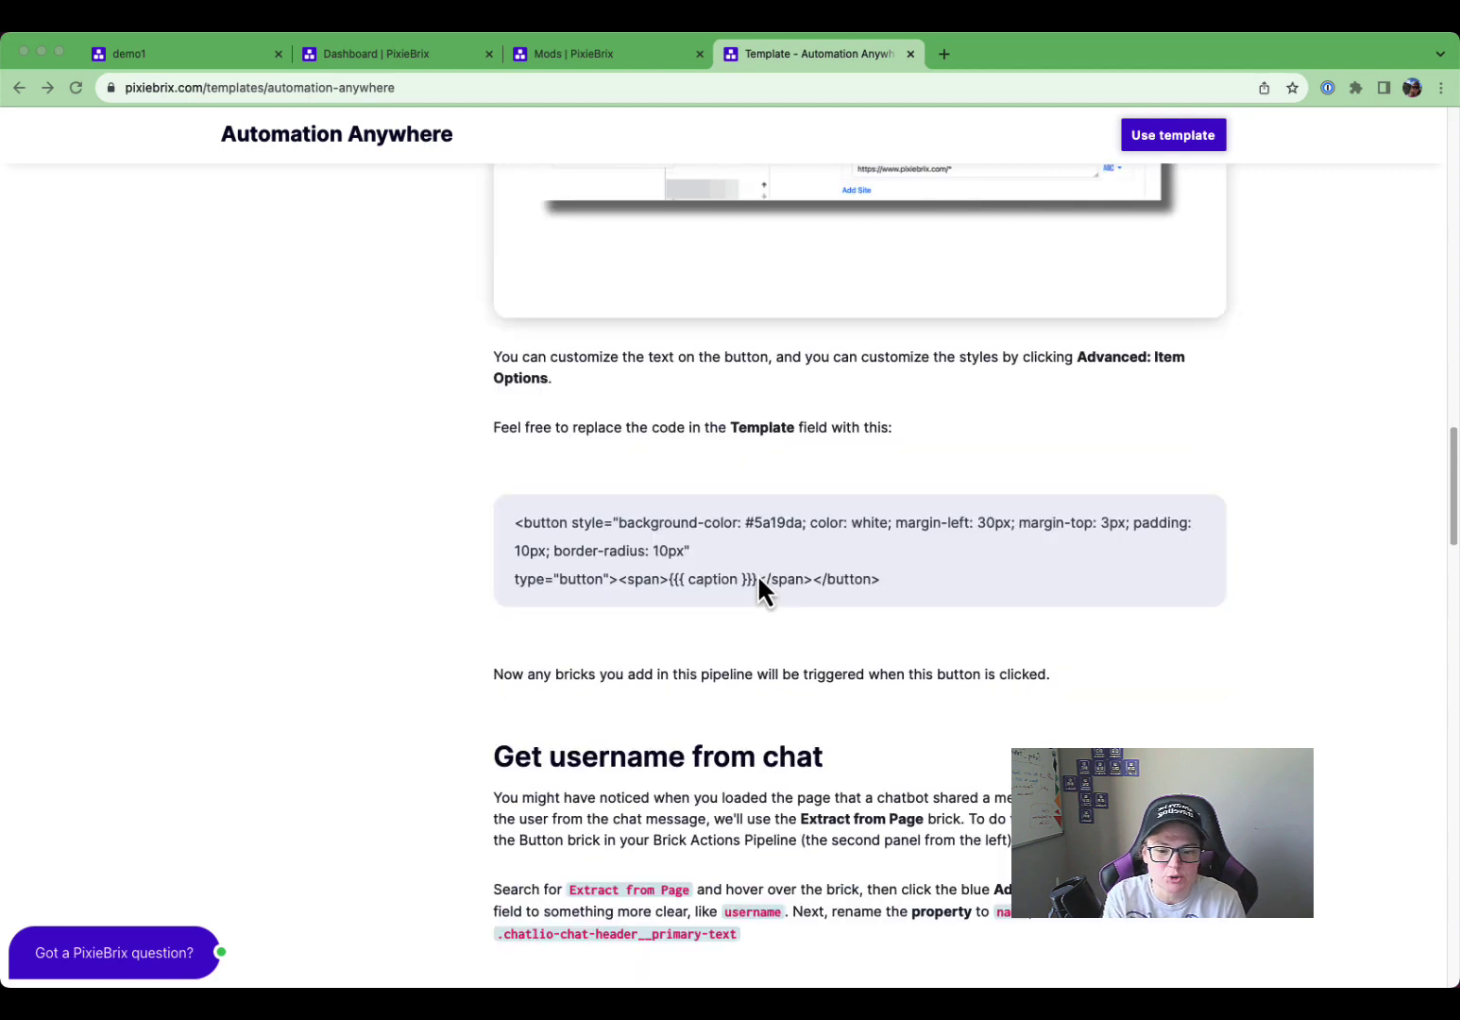
pyautogui.scroll(-3, 759, 580)
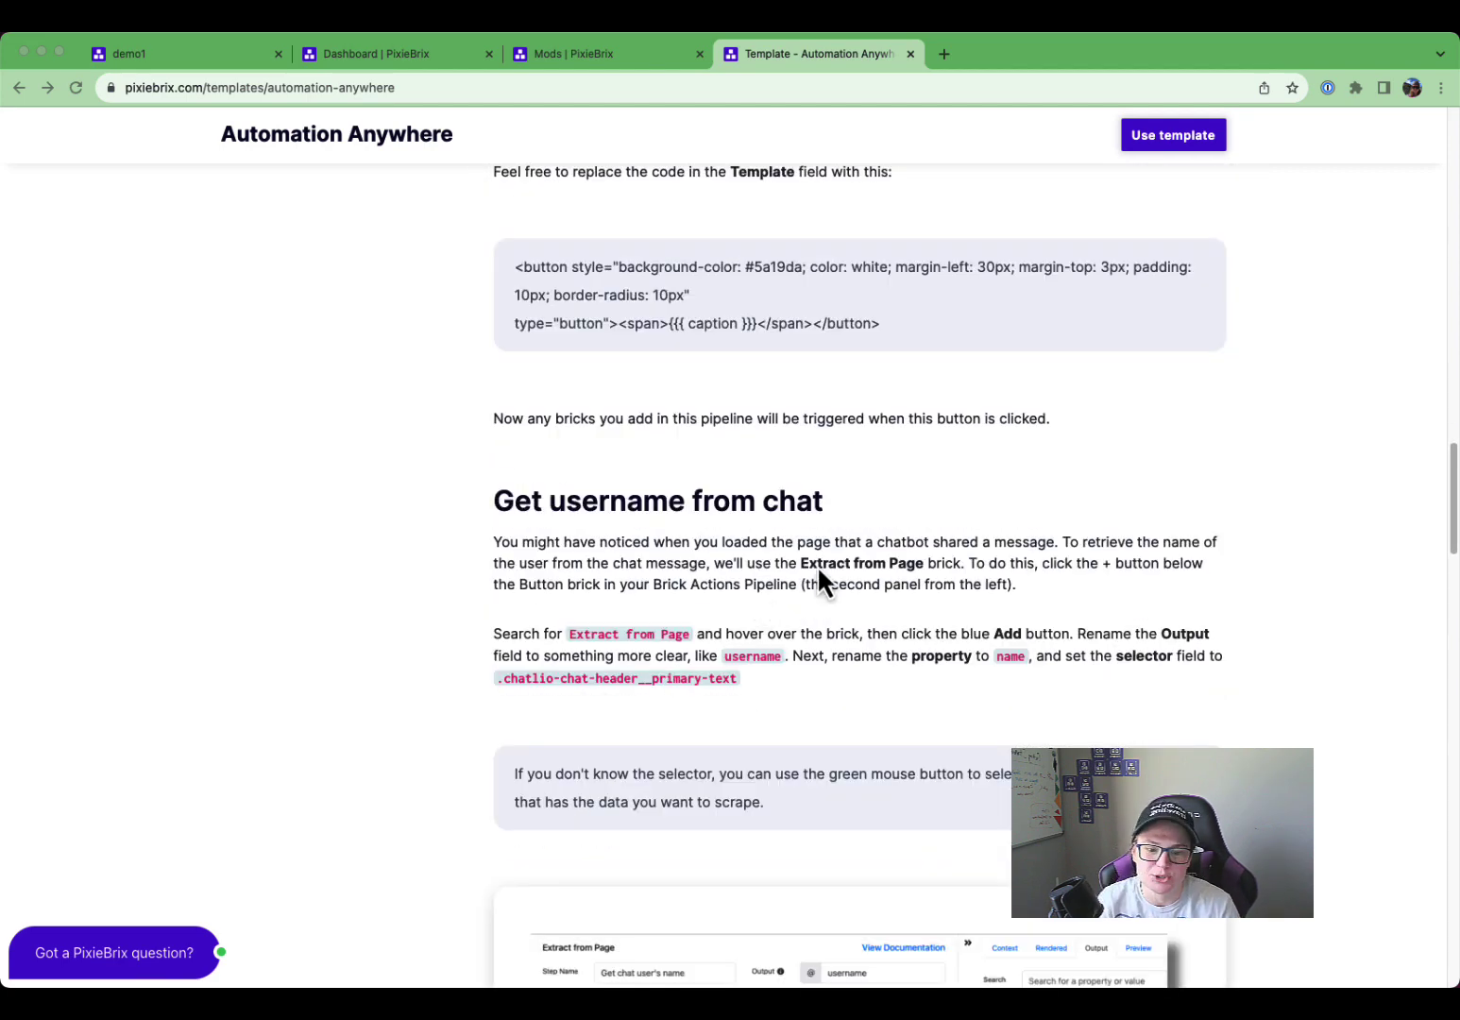
pyautogui.scroll(-1, 816, 571)
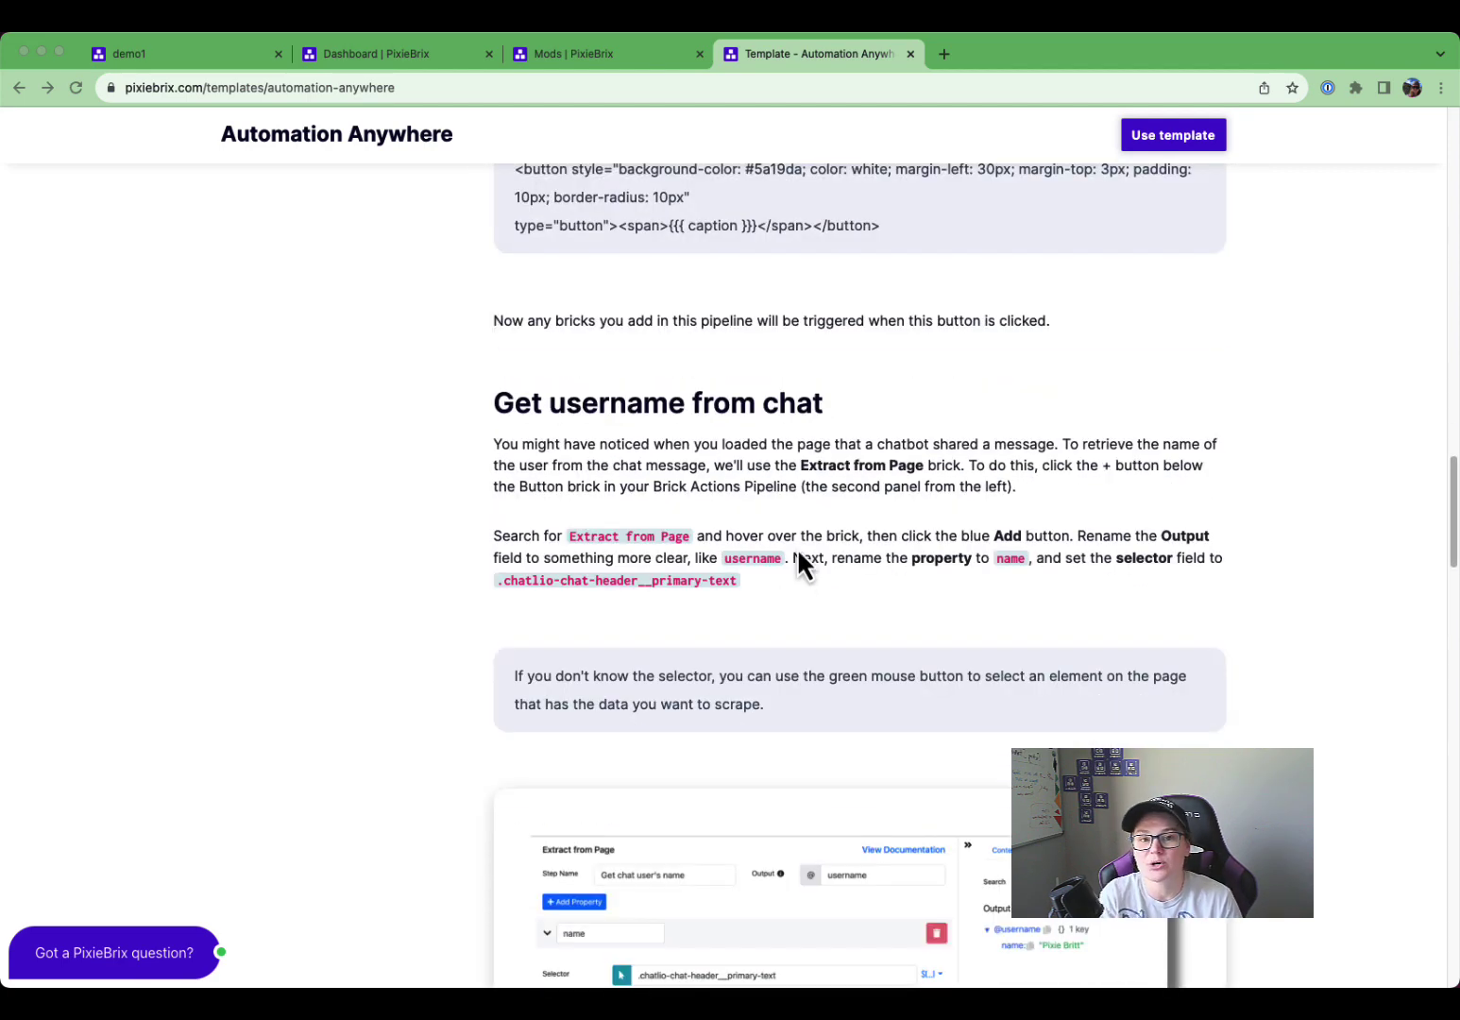
pyautogui.scroll(15, 797, 547)
pyautogui.scroll(-4, 807, 628)
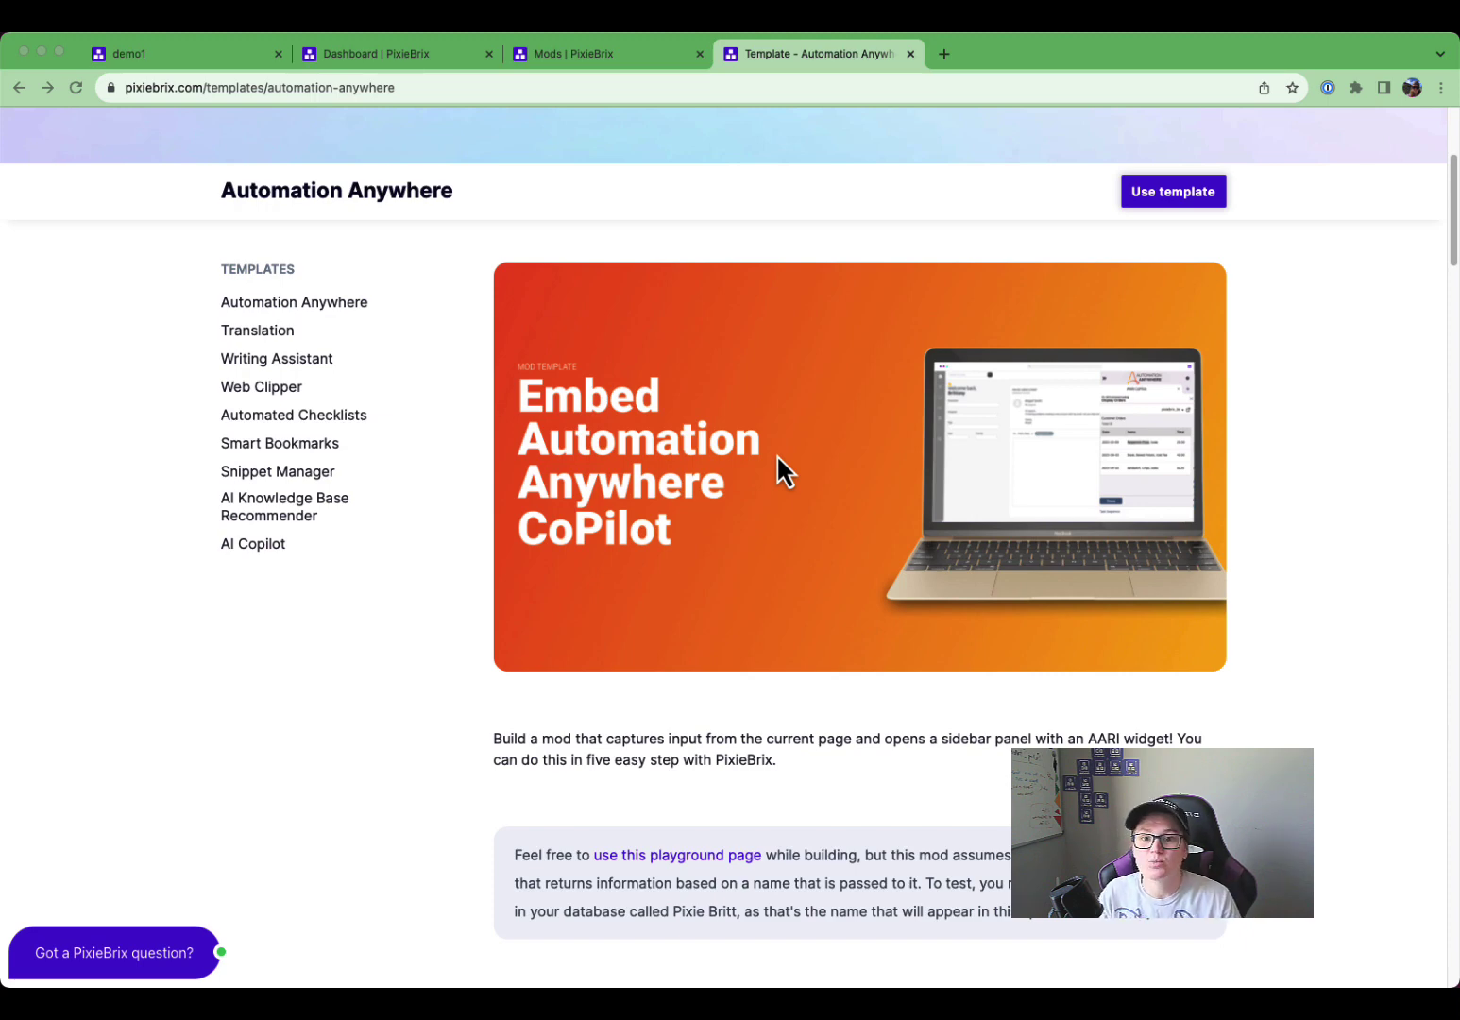
pyautogui.click(110, 59)
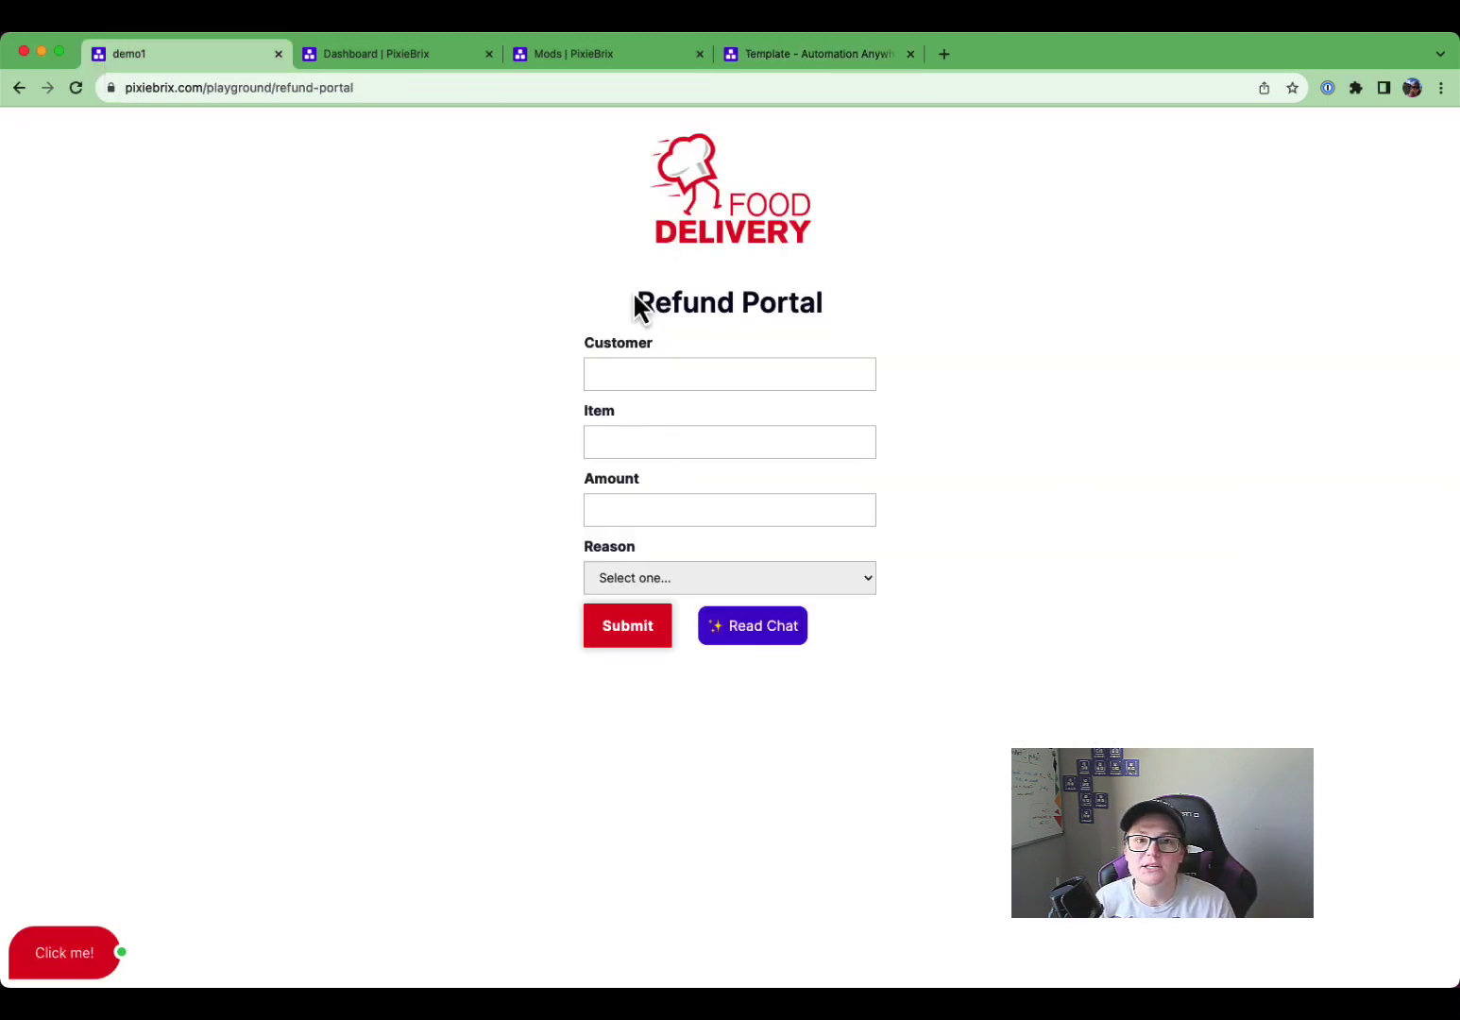
pyautogui.click(56, 935)
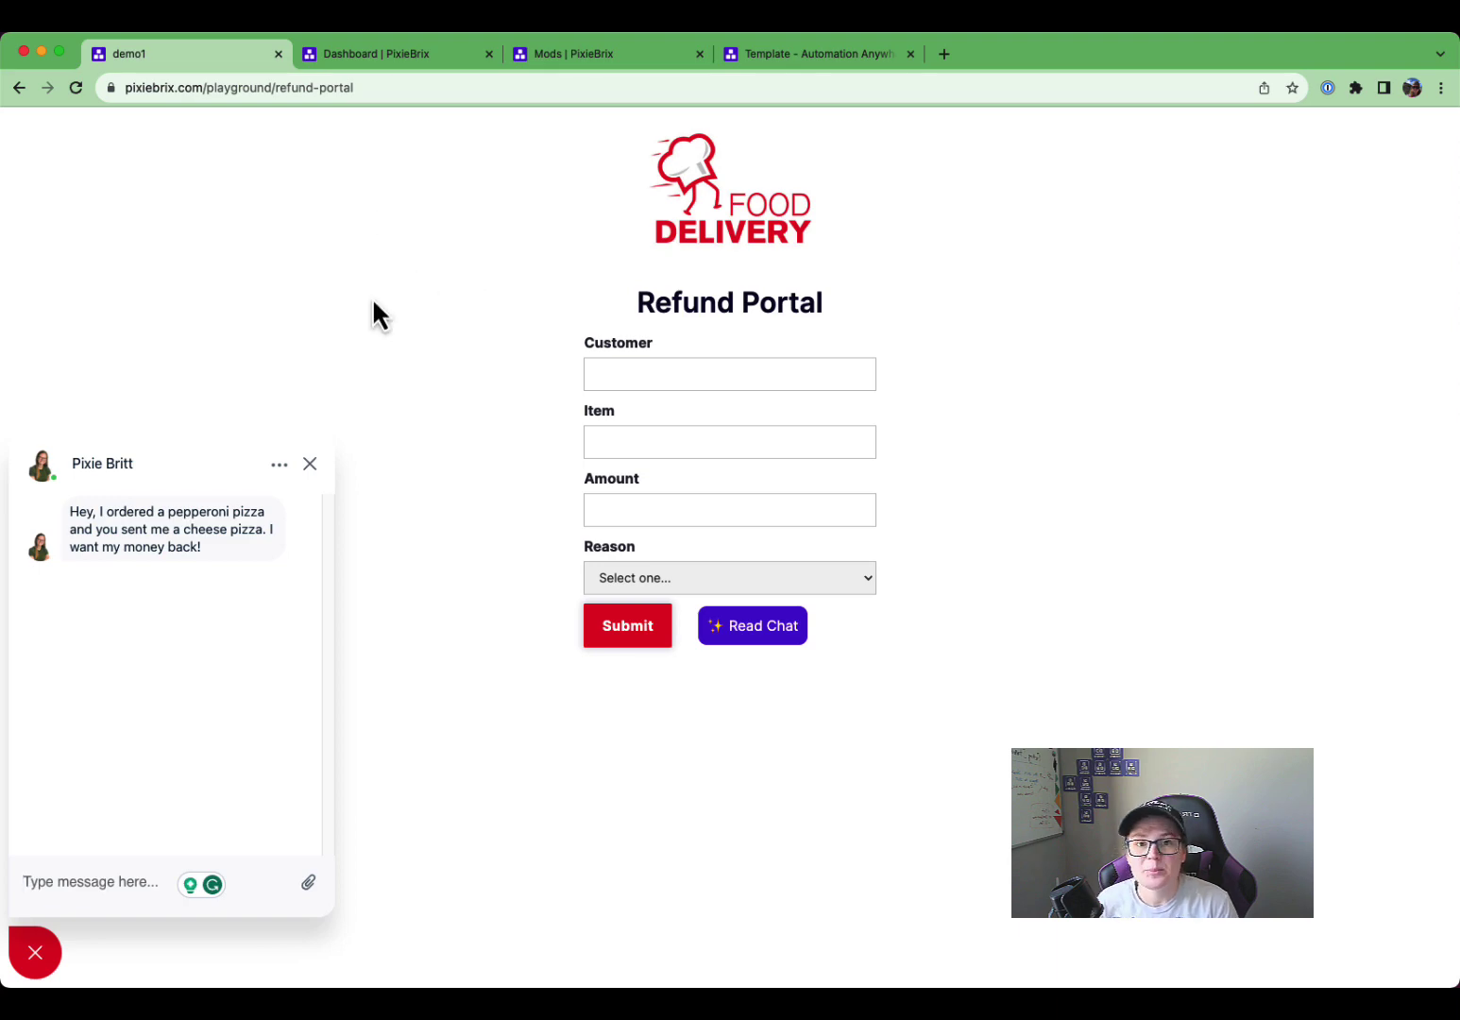
# Open Chrome DevTools on the Refund Portal page via Inspect and check its dock-side options
pyautogui.rightClick(424, 255)
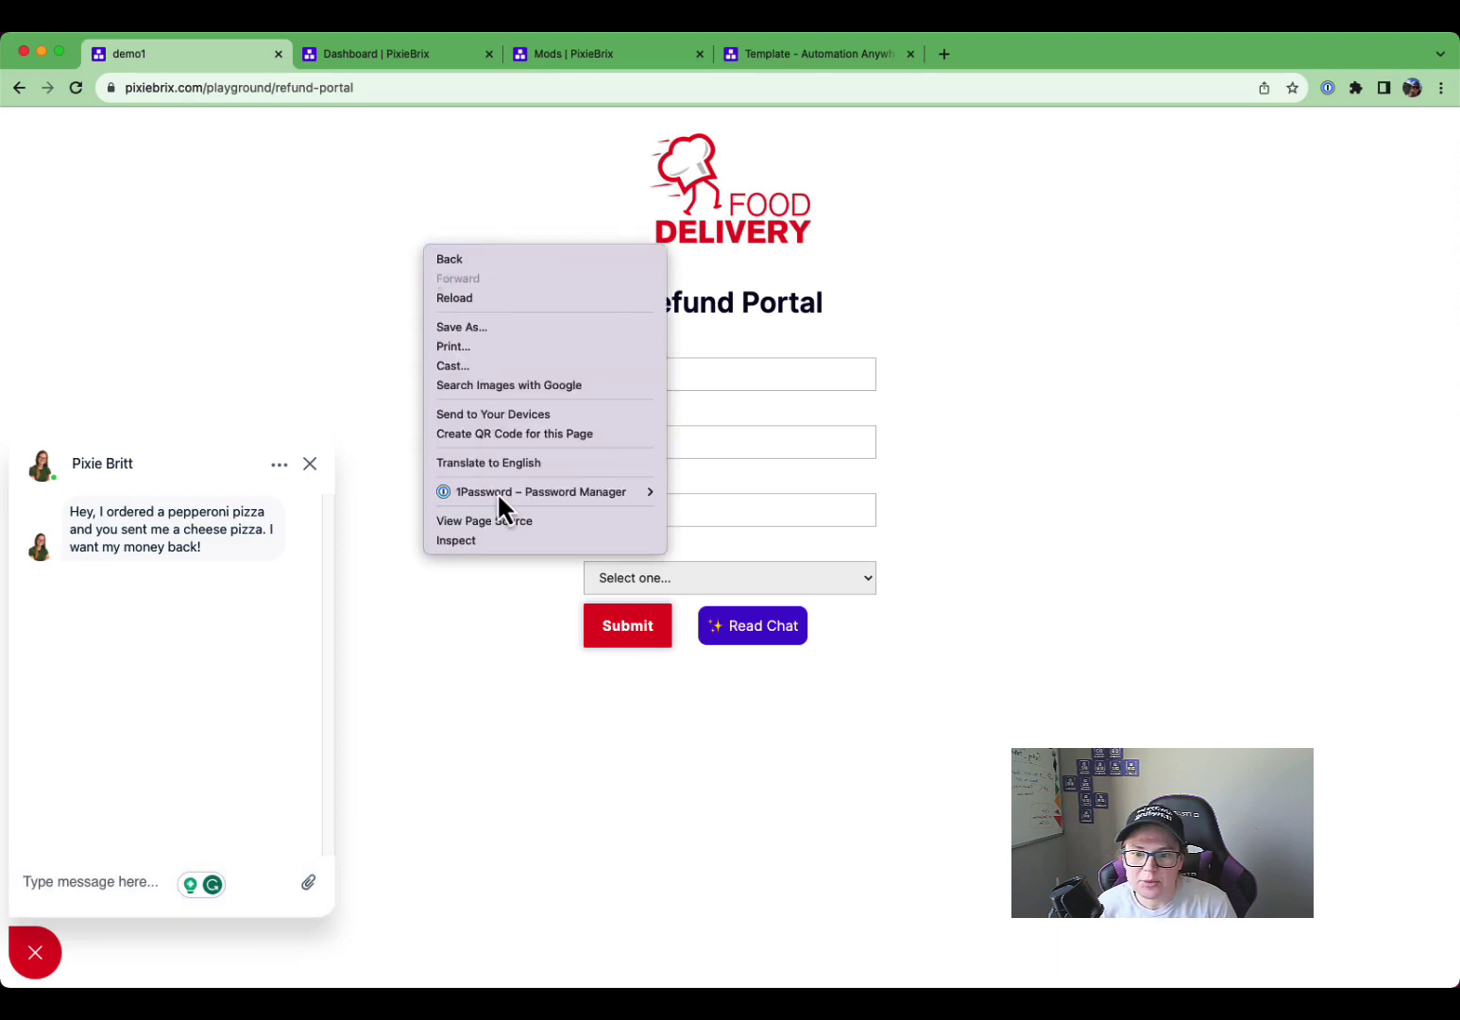
pyautogui.click(476, 540)
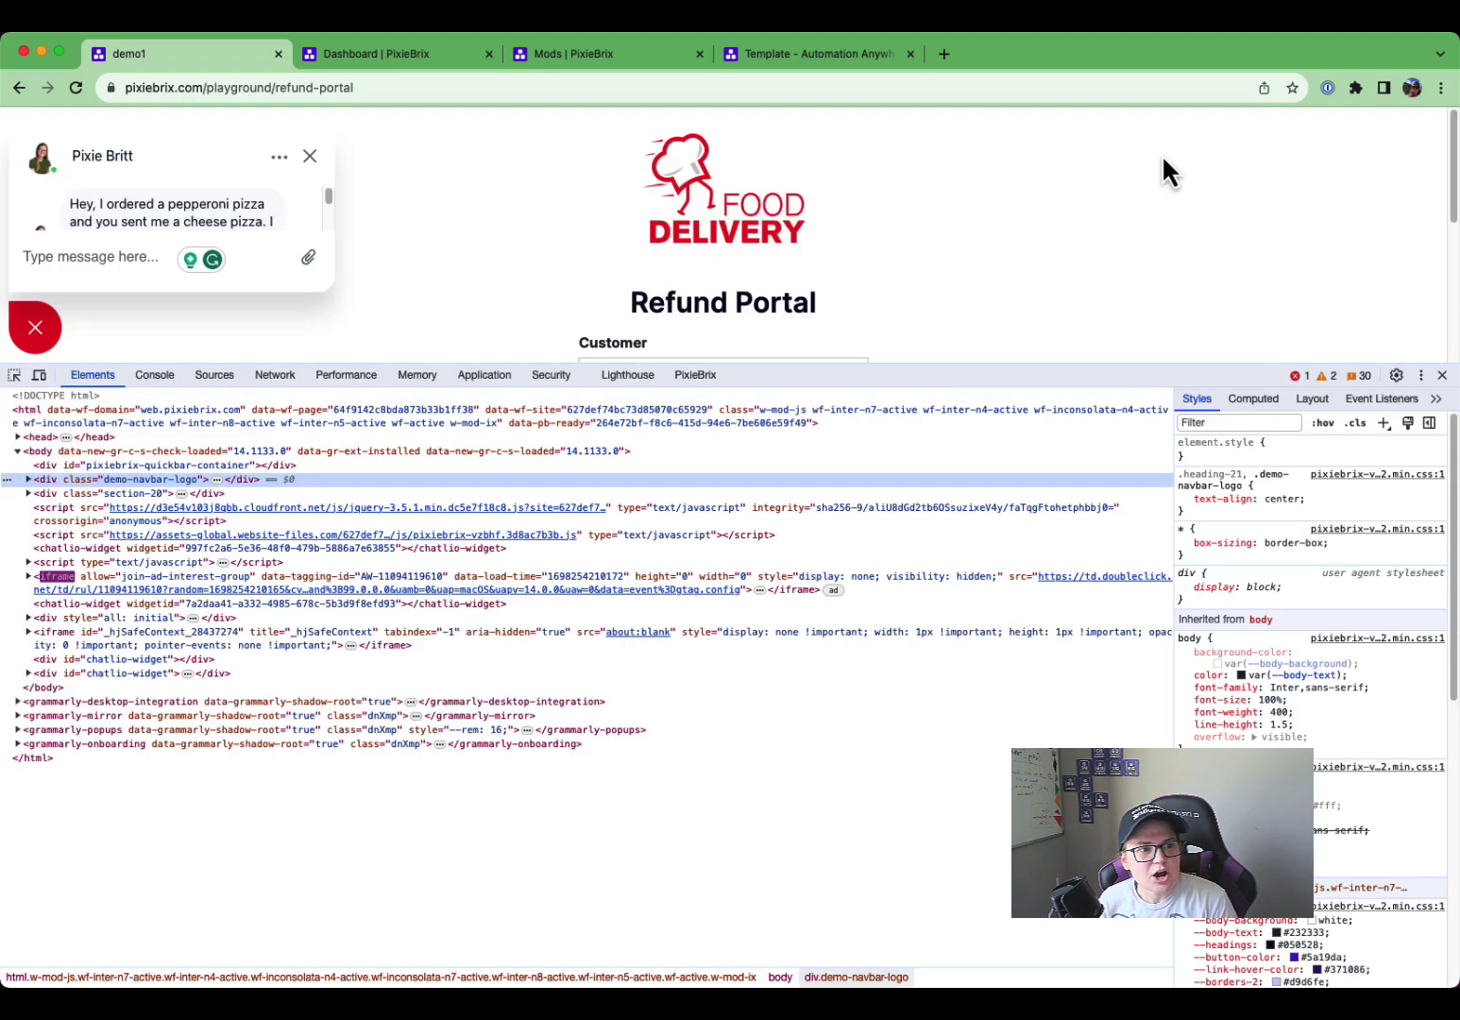
pyautogui.click(1419, 375)
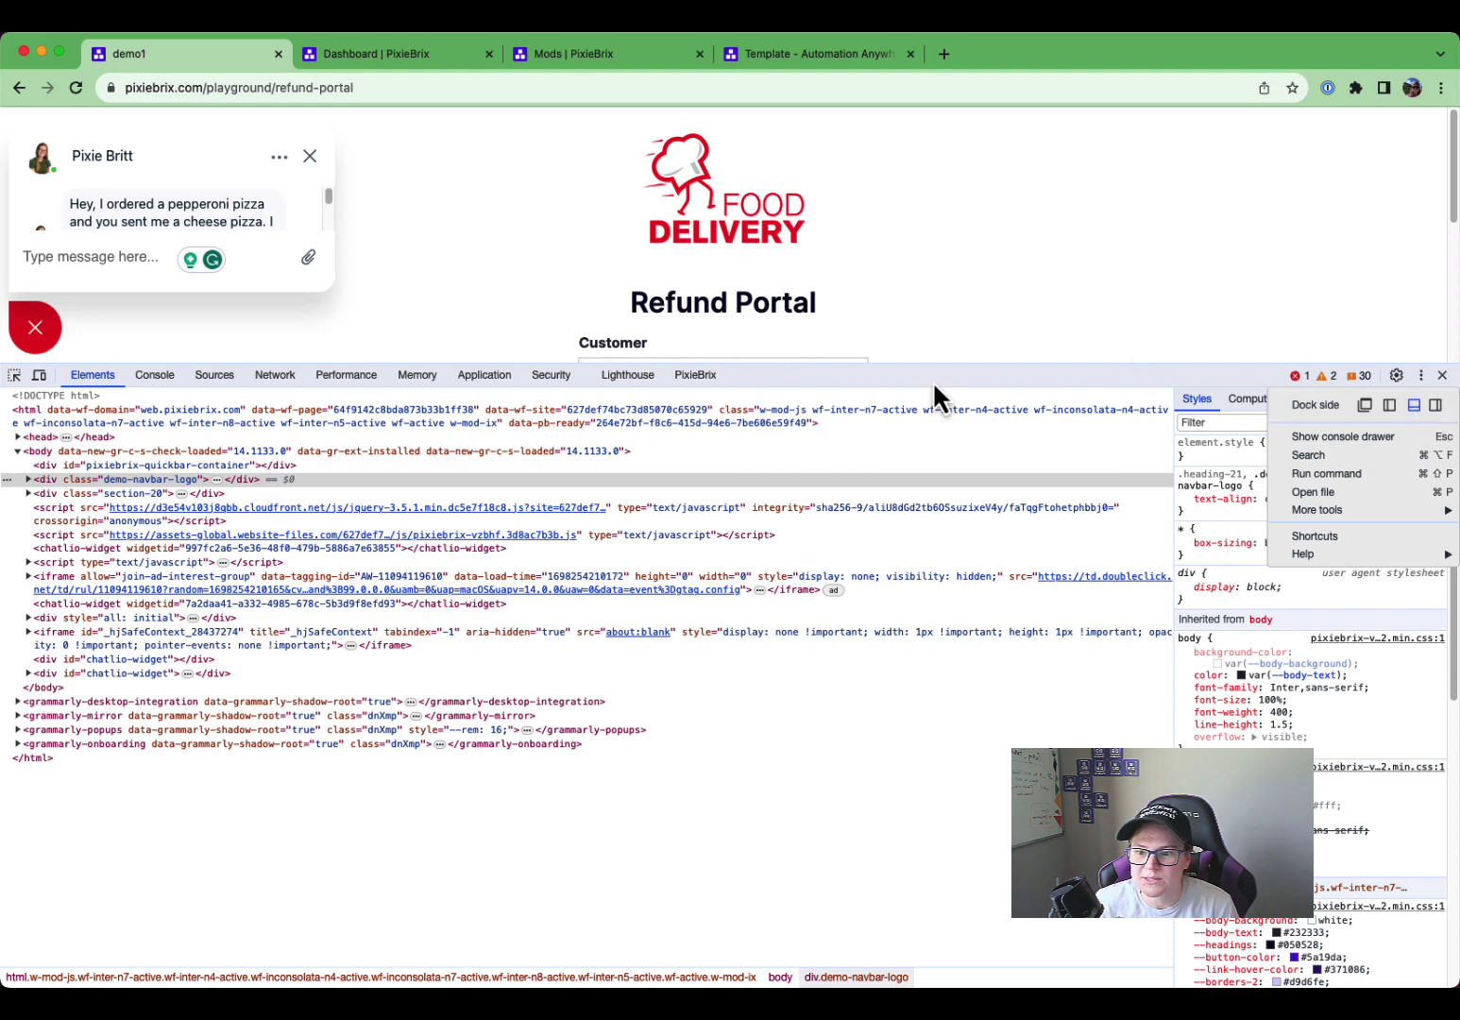
pyautogui.click(691, 378)
# From the PixieBrix panel, add a button mod that places an Action button beside Submit
pyautogui.click(698, 376)
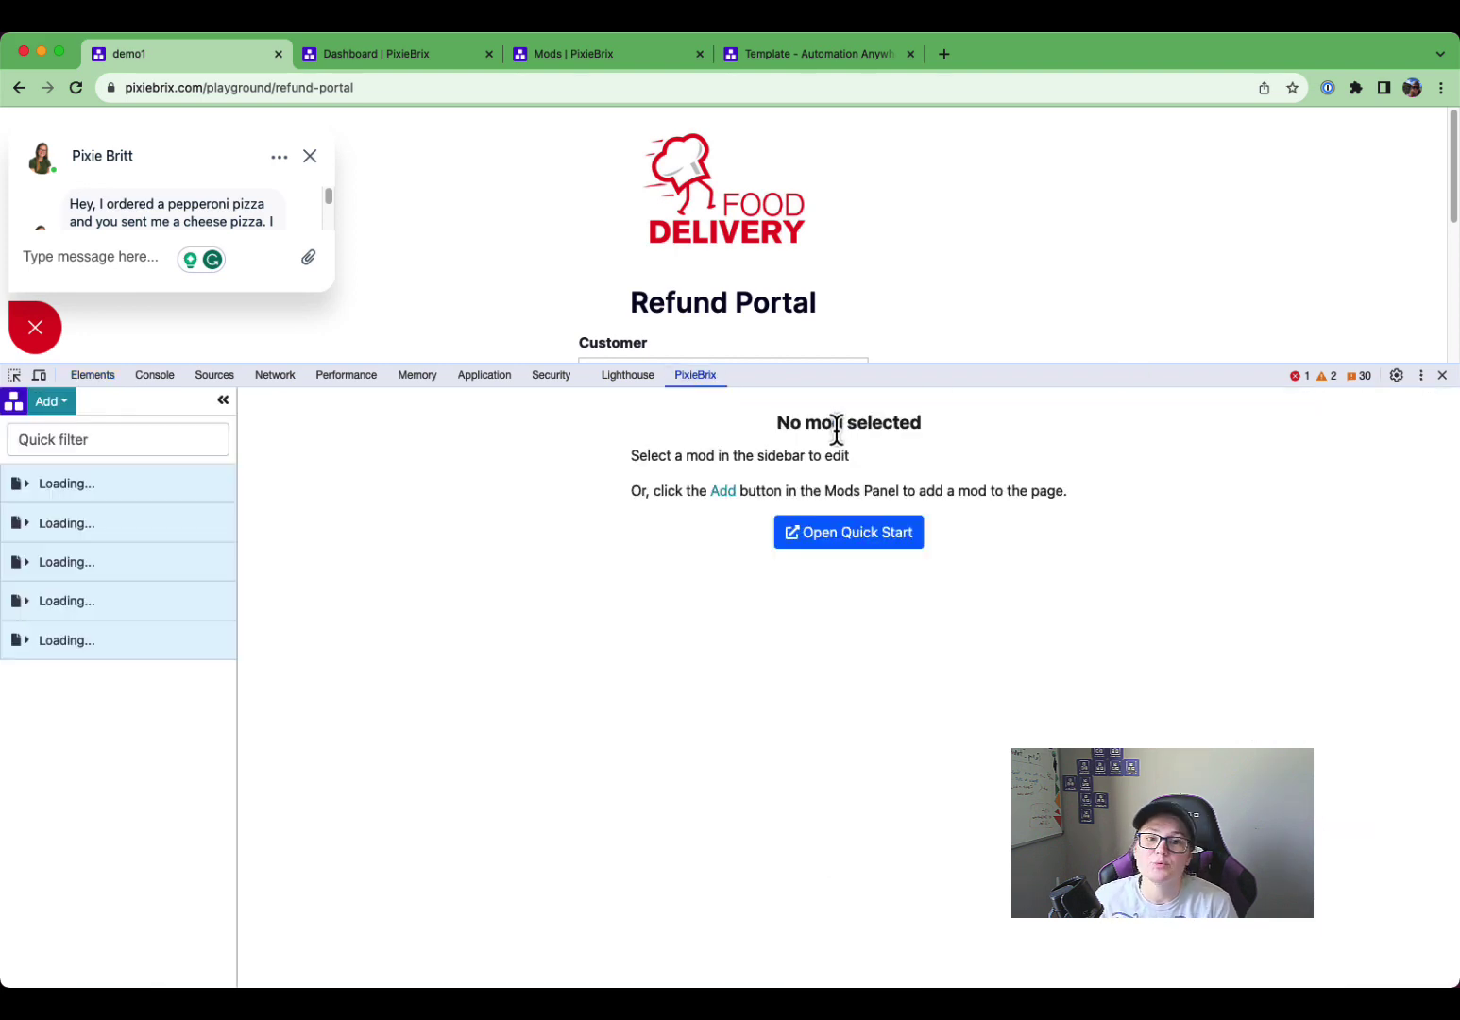
pyautogui.moveTo(745, 378); pyautogui.dragTo(746, 493)
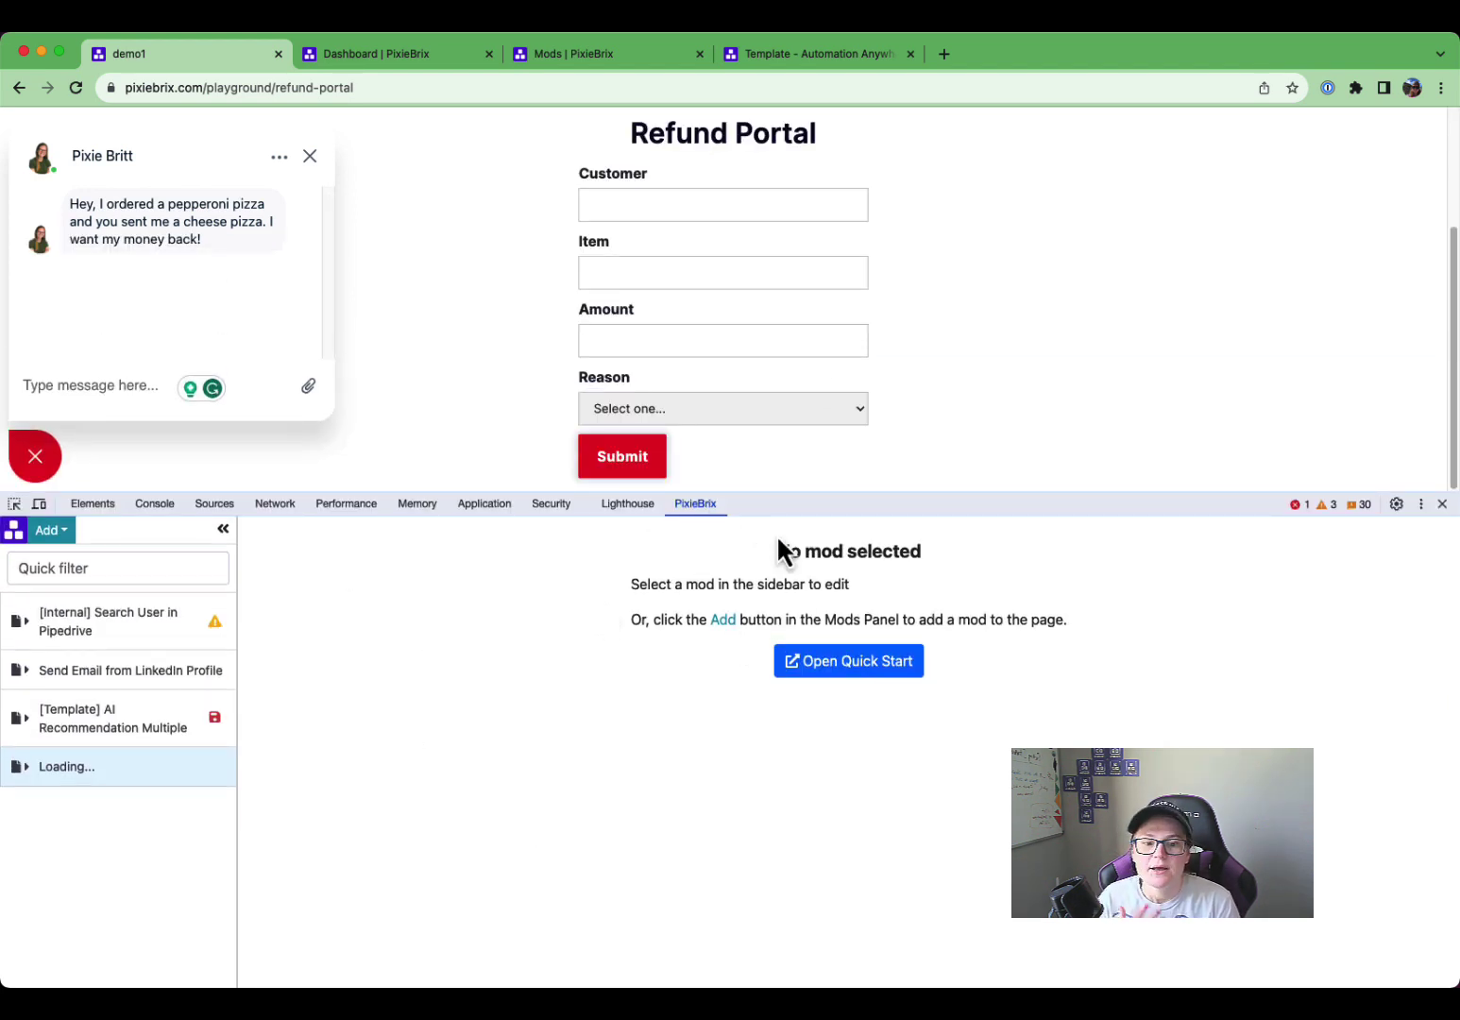
pyautogui.moveTo(814, 517); pyautogui.dragTo(824, 595)
pyautogui.click(49, 606)
pyautogui.click(69, 645)
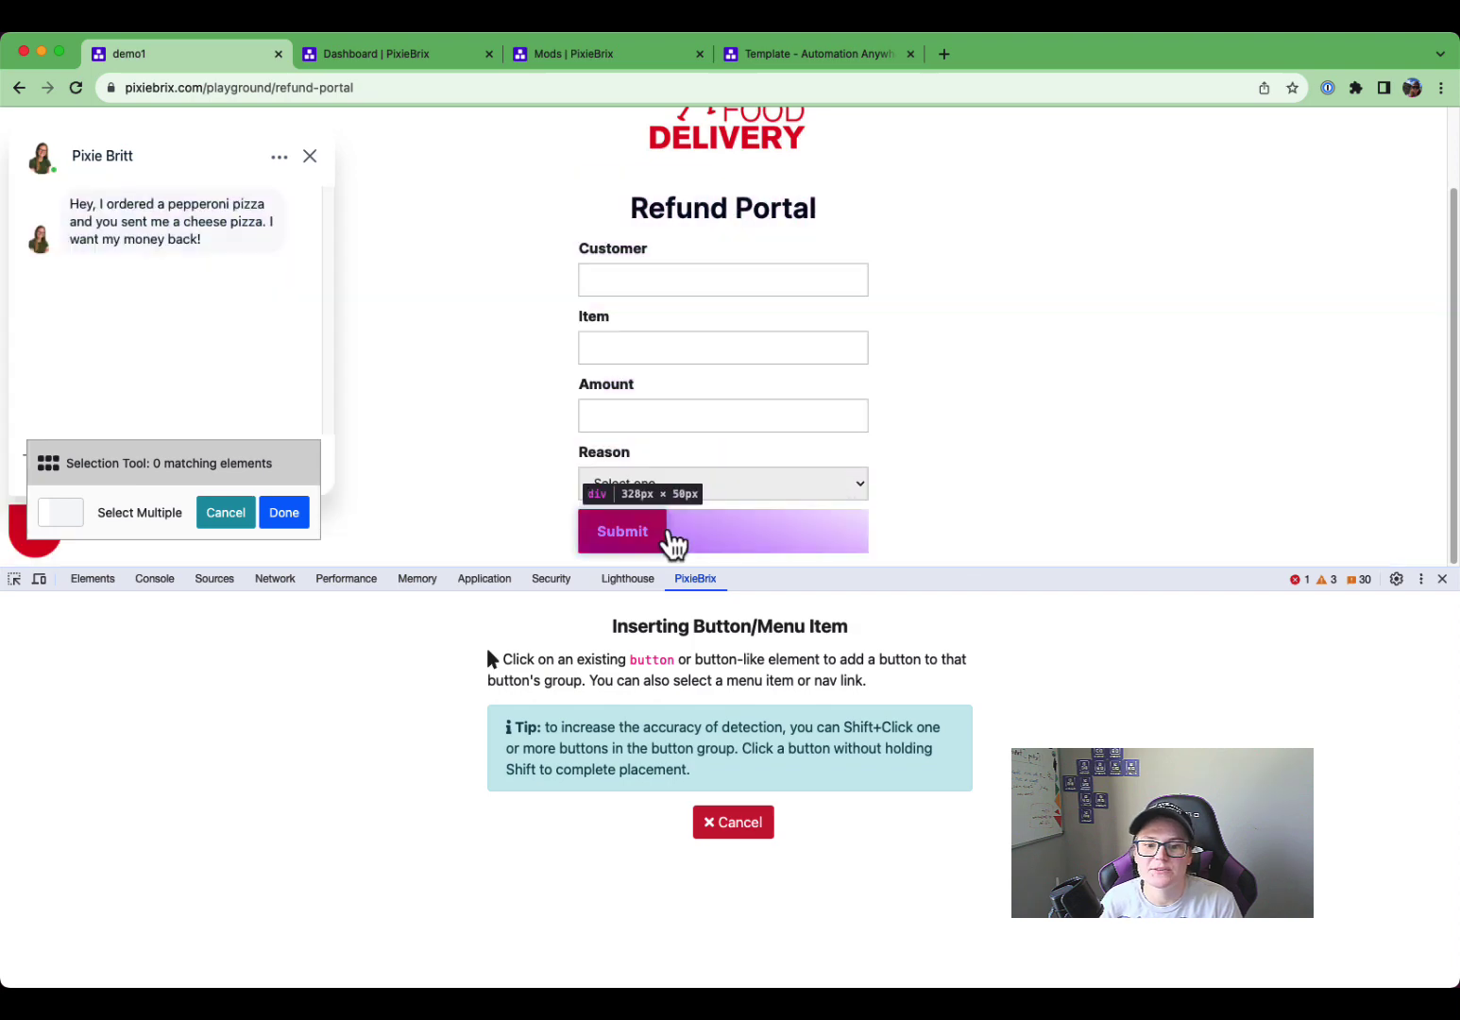
pyautogui.click(667, 532)
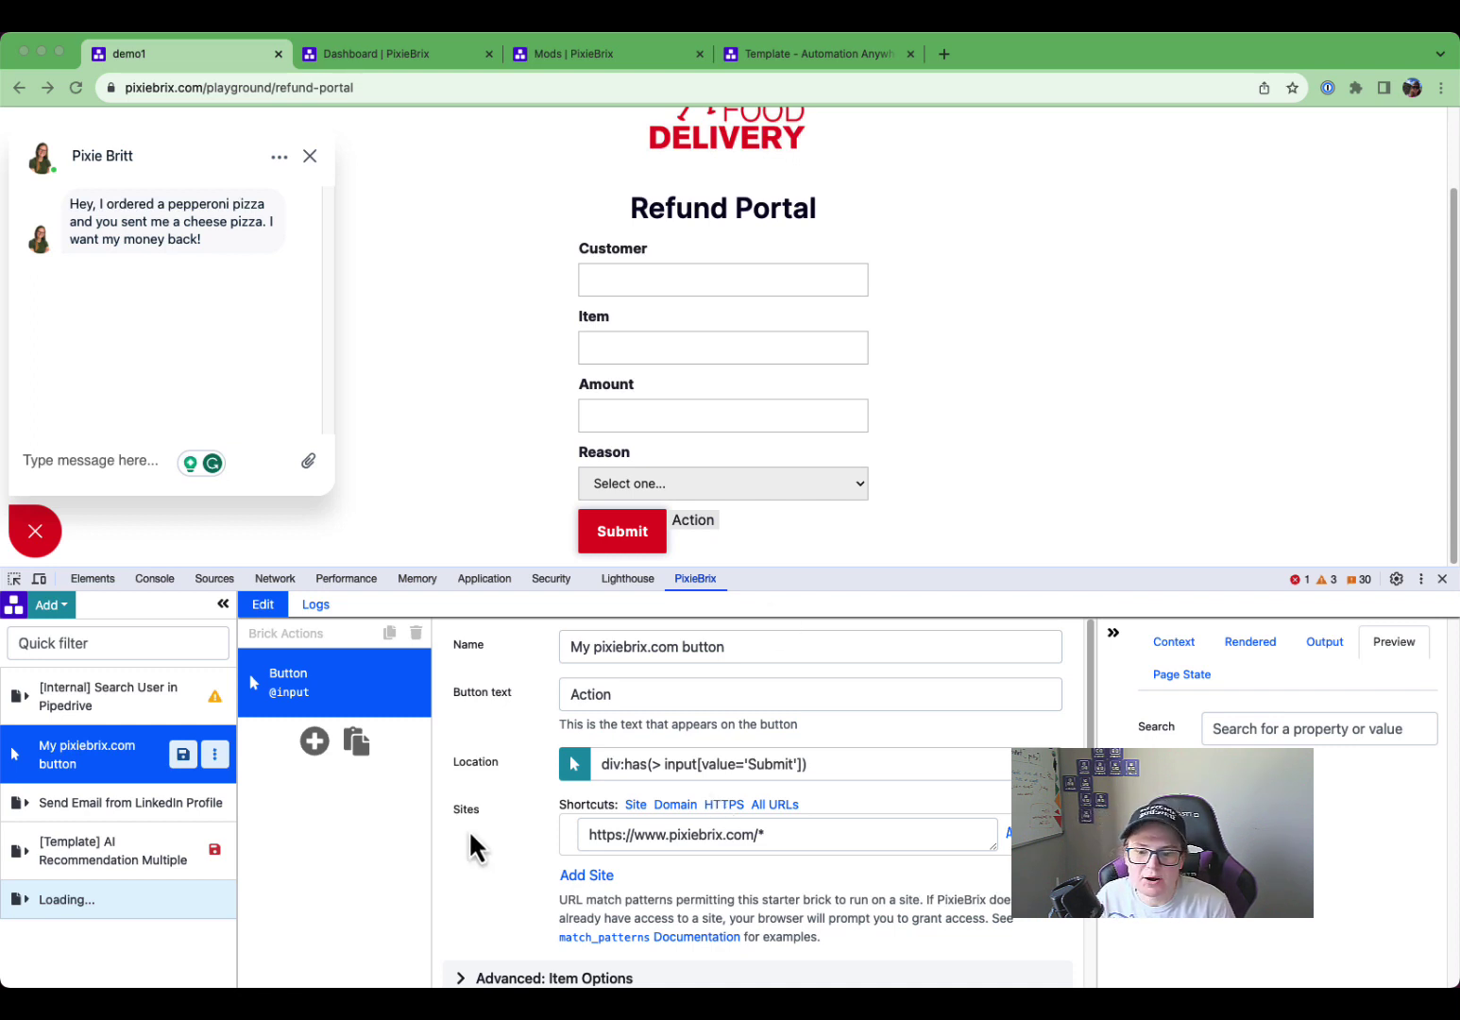
# Replace the Advanced Item Options Template with the styled purple, rounded <button> markup
pyautogui.scroll(-2, 505, 807)
pyautogui.click(518, 870)
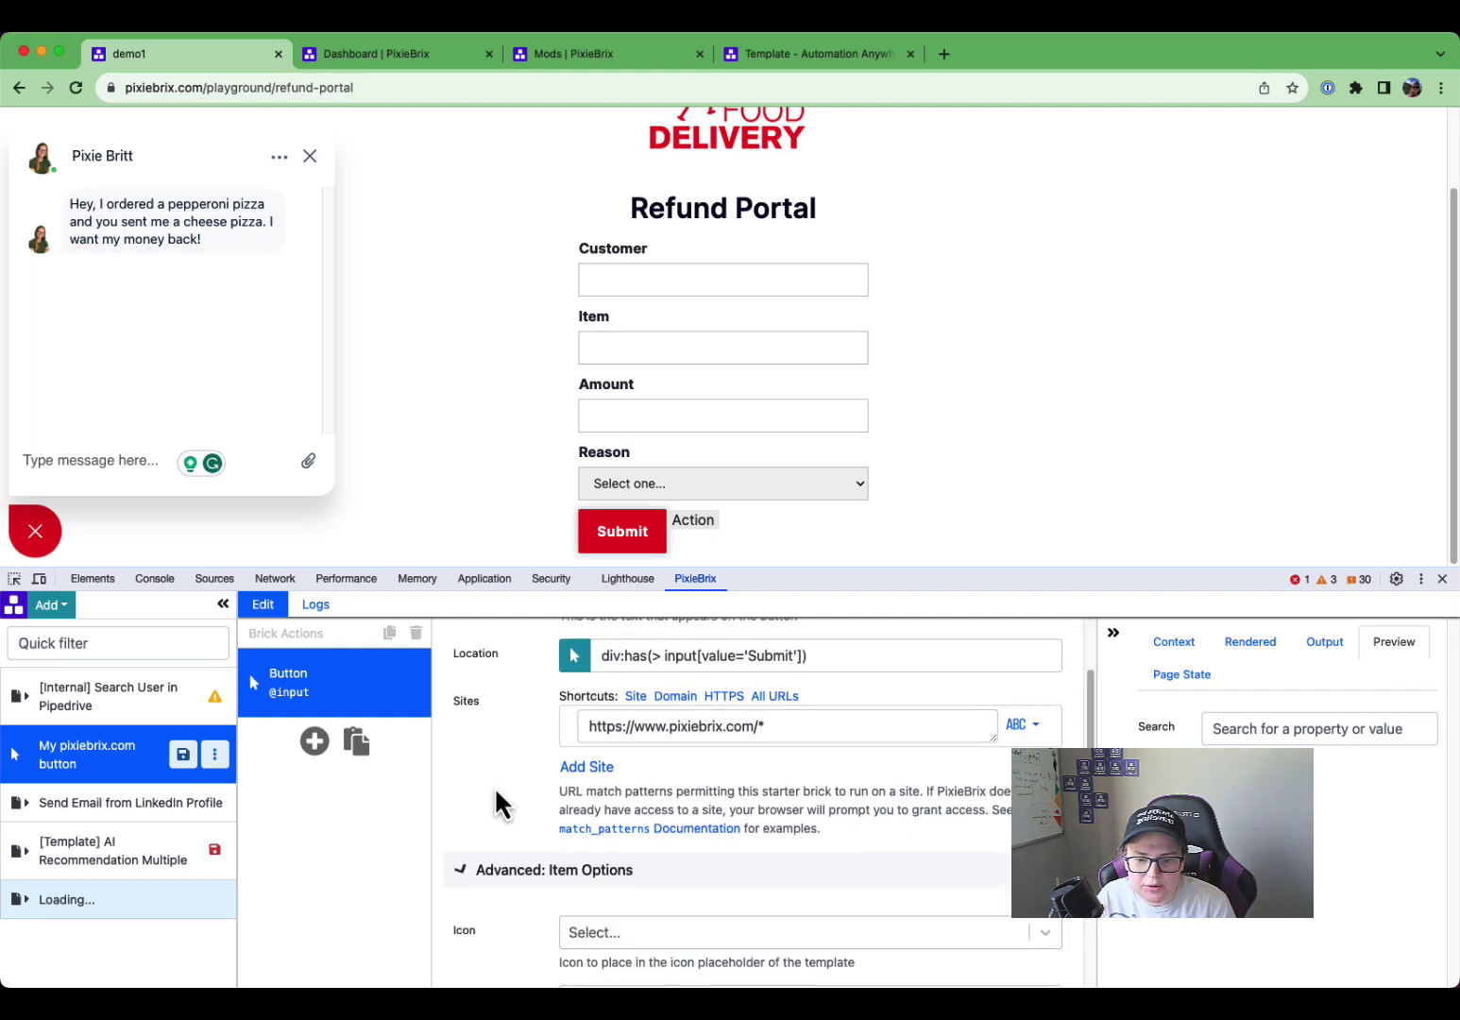
pyautogui.scroll(-4, 494, 785)
pyautogui.tripleClick(638, 853)
pyautogui.hotkey('ctrl', 'a')
pyautogui.write('<button style="background-color: #5a19da; color: white; margin-left: 30px; margin-top: 3px; padding: 10px; border-radius: 10px"')
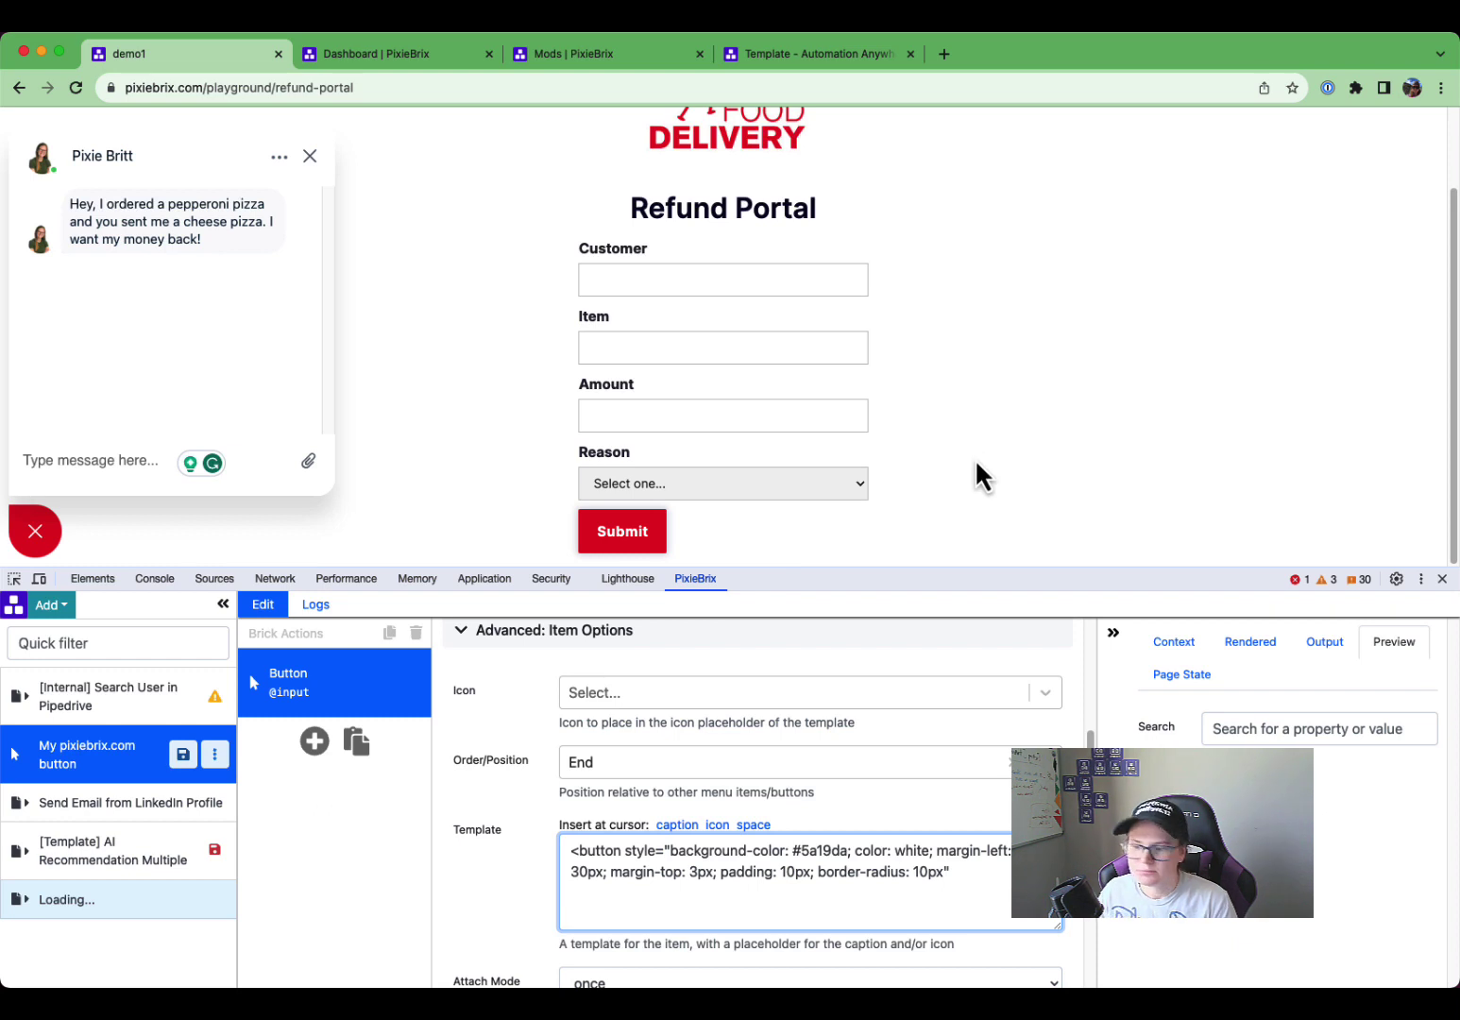
pyautogui.press('super+Tab')
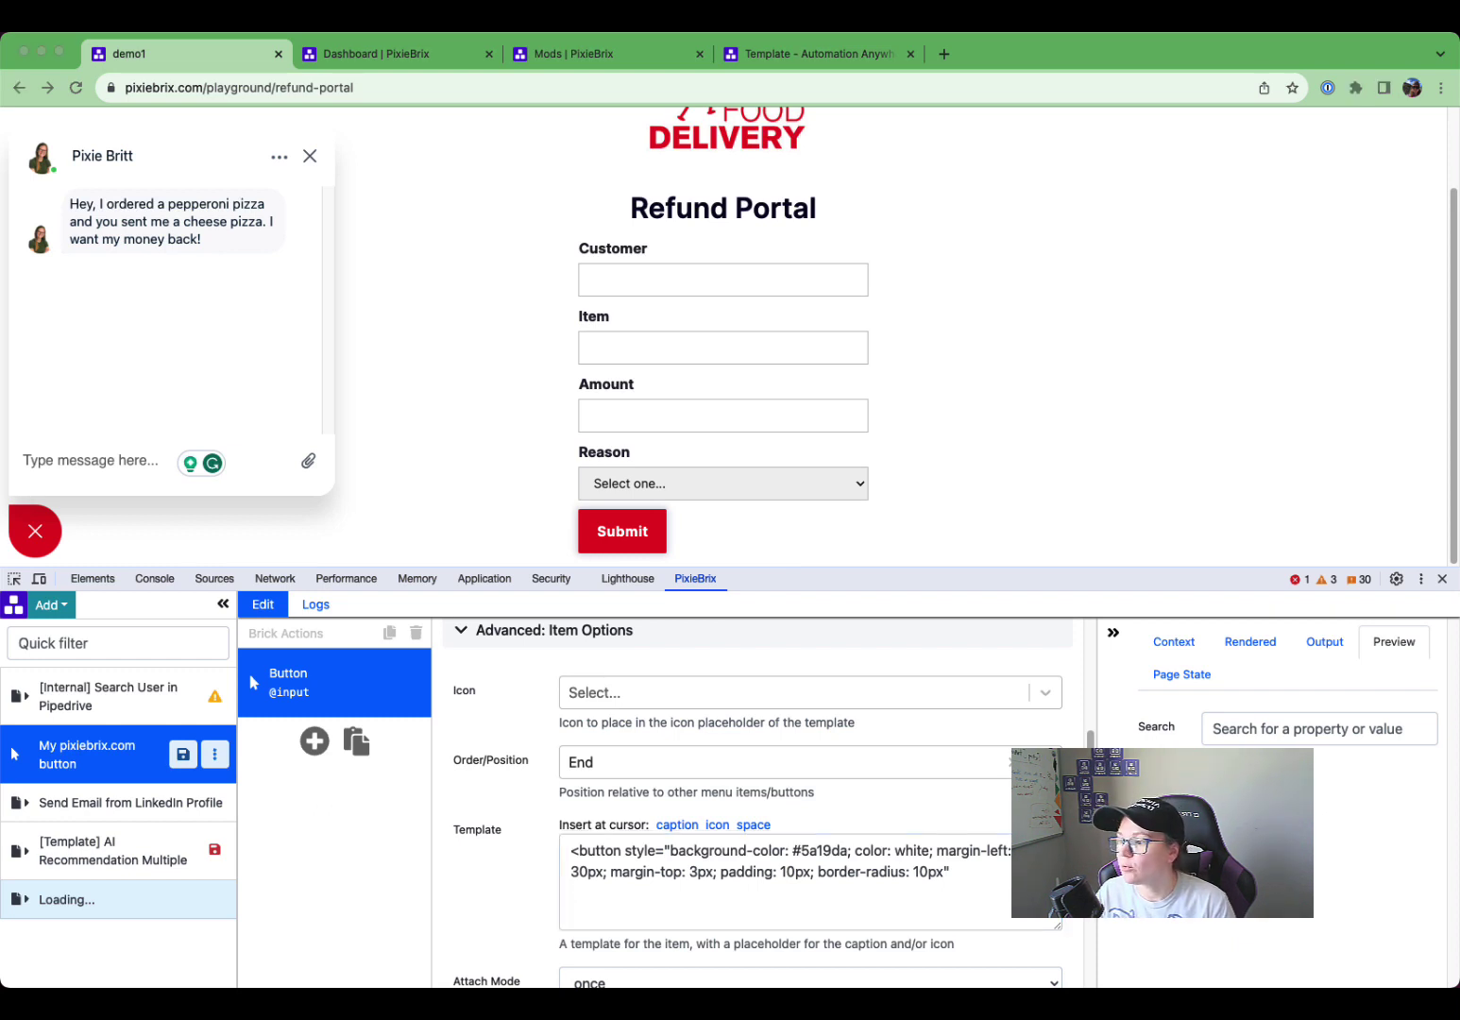
pyautogui.click(629, 886)
pyautogui.hotkey('ctrl', 'a')
pyautogui.write('<button style="background-color: #5a19da; color: white; margin-left: 30px; margin-top: 3px; padding: 10px; border-radius: 10px" type="button"><span>{{{ caption }}}</span></button>')
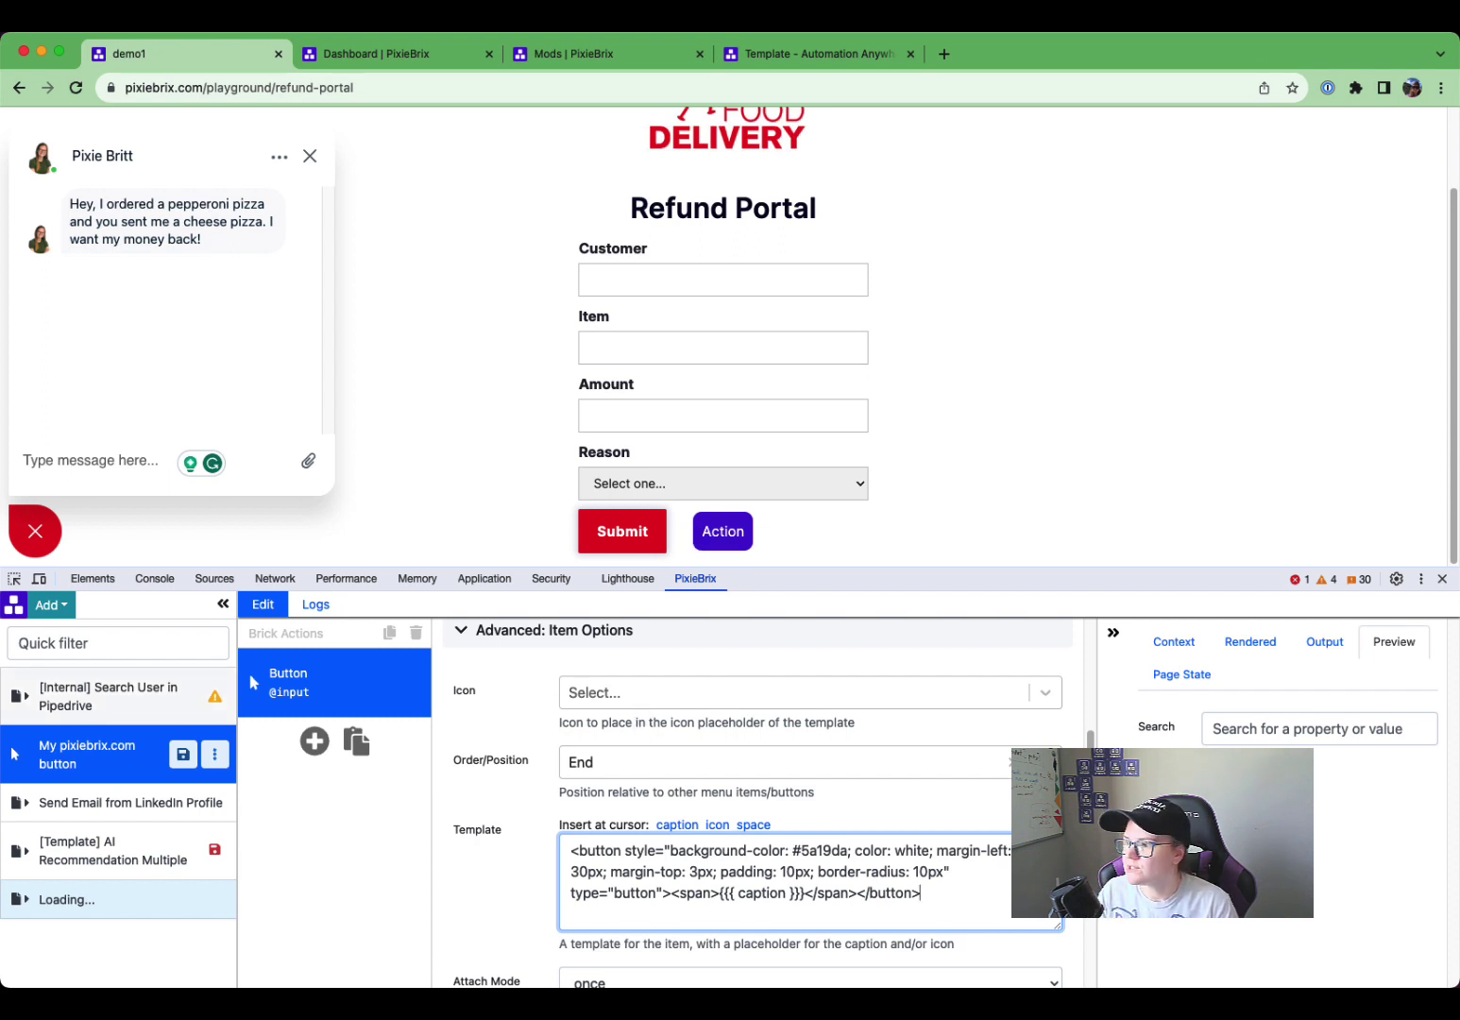
# Change the button caption from 'Action' to '✨ Read Chat'
pyautogui.click(865, 747)
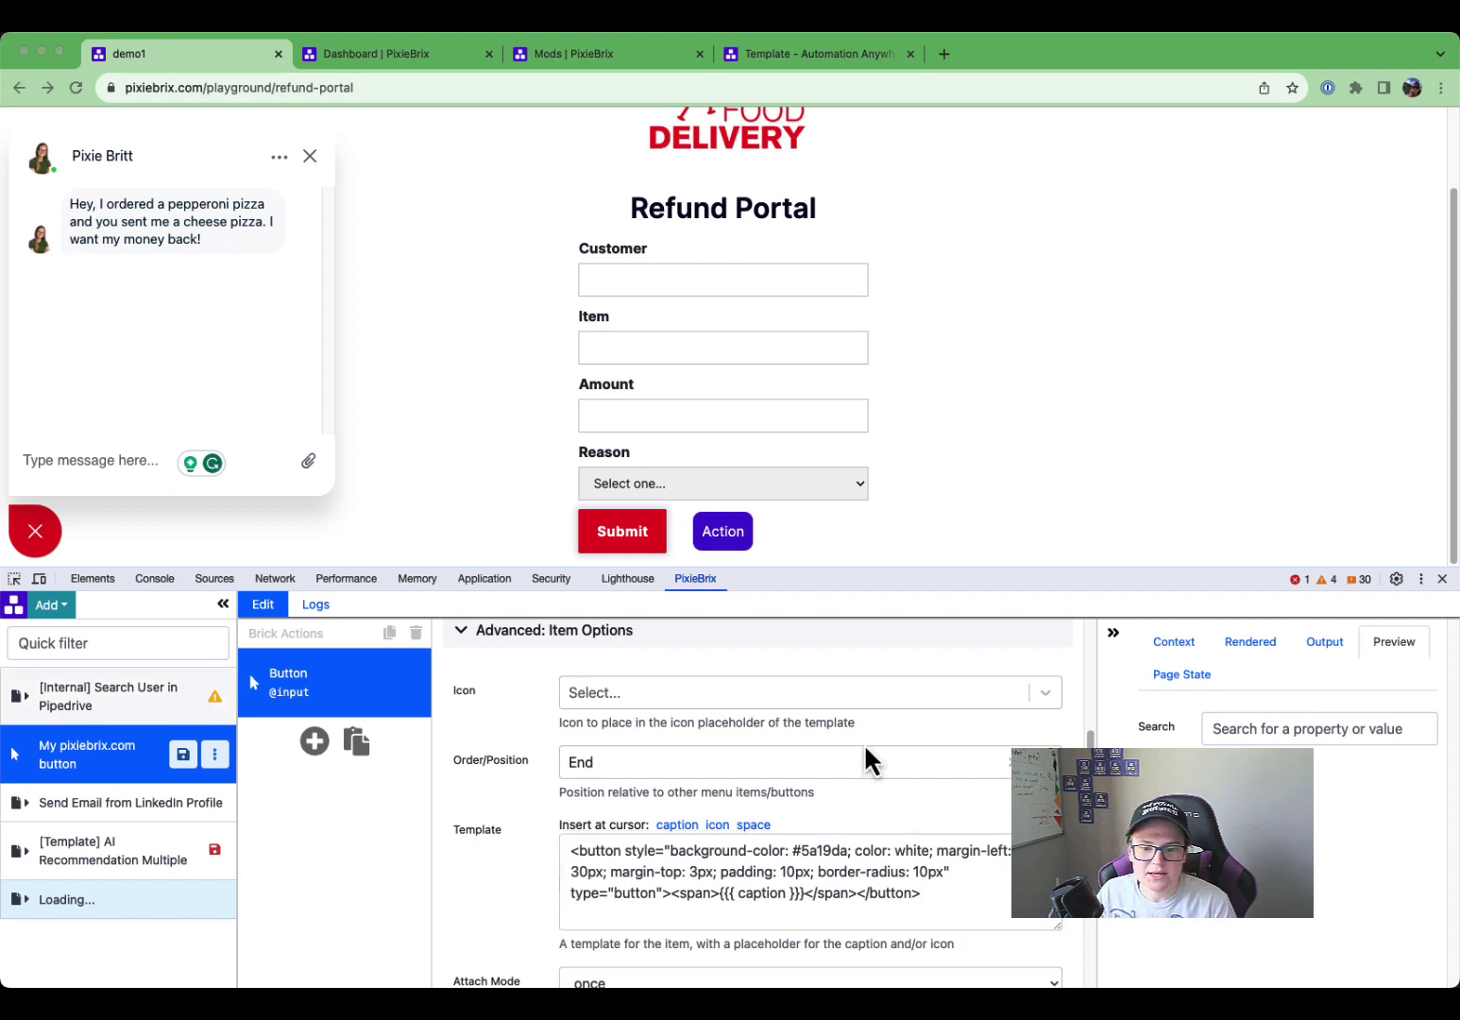
pyautogui.scroll(5, 622, 699)
pyautogui.doubleClick(625, 694)
pyautogui.write('✨ Read Chat')
# Rename the mod 'Read Chat Demo Build' and test the button on the page
pyautogui.tripleClick(668, 648)
pyautogui.write('Read ')
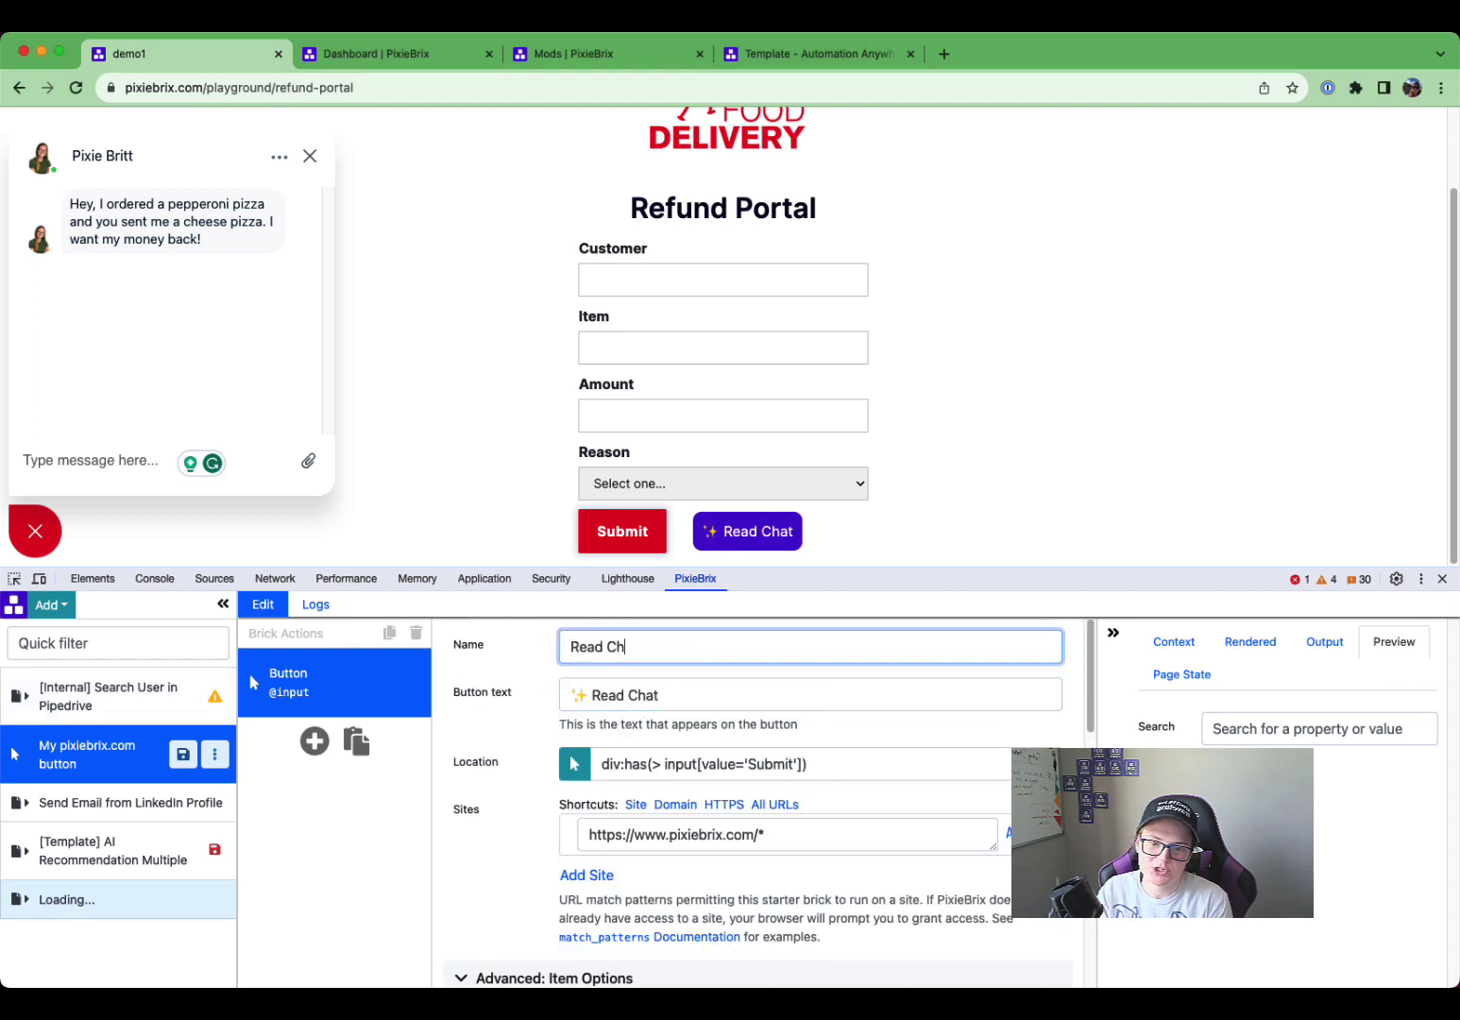
pyautogui.write('Chat Demo Build')
pyautogui.click(737, 534)
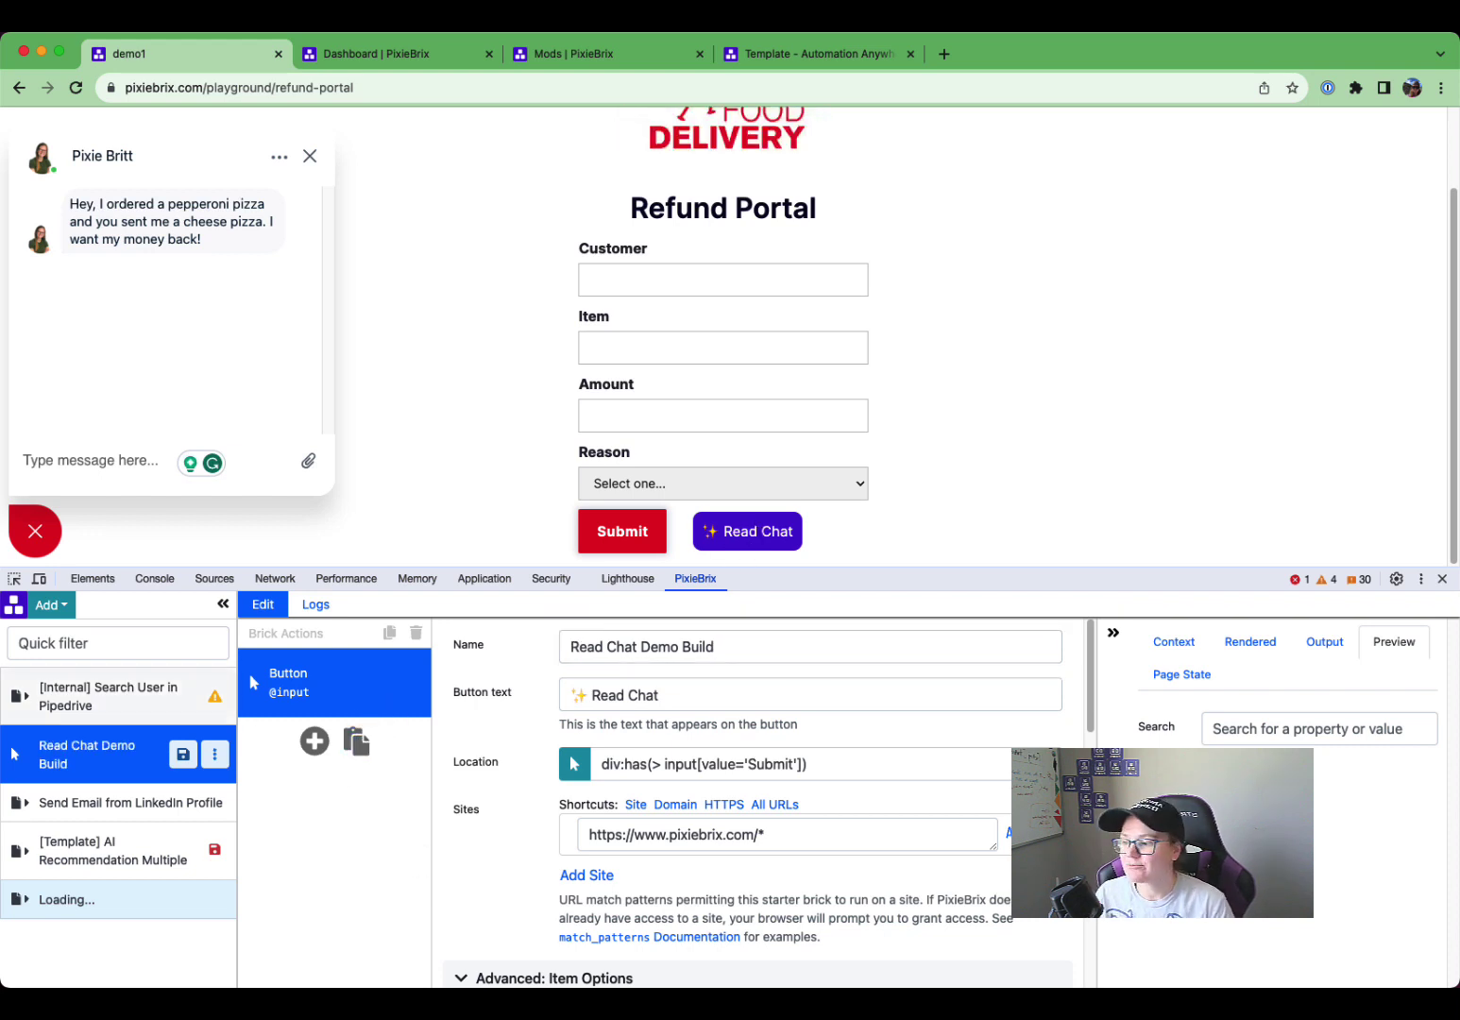
# Add an Extract from Page step whose 'name' property targets the chat header's customer name
pyautogui.click(315, 741)
pyautogui.write('extract from page')
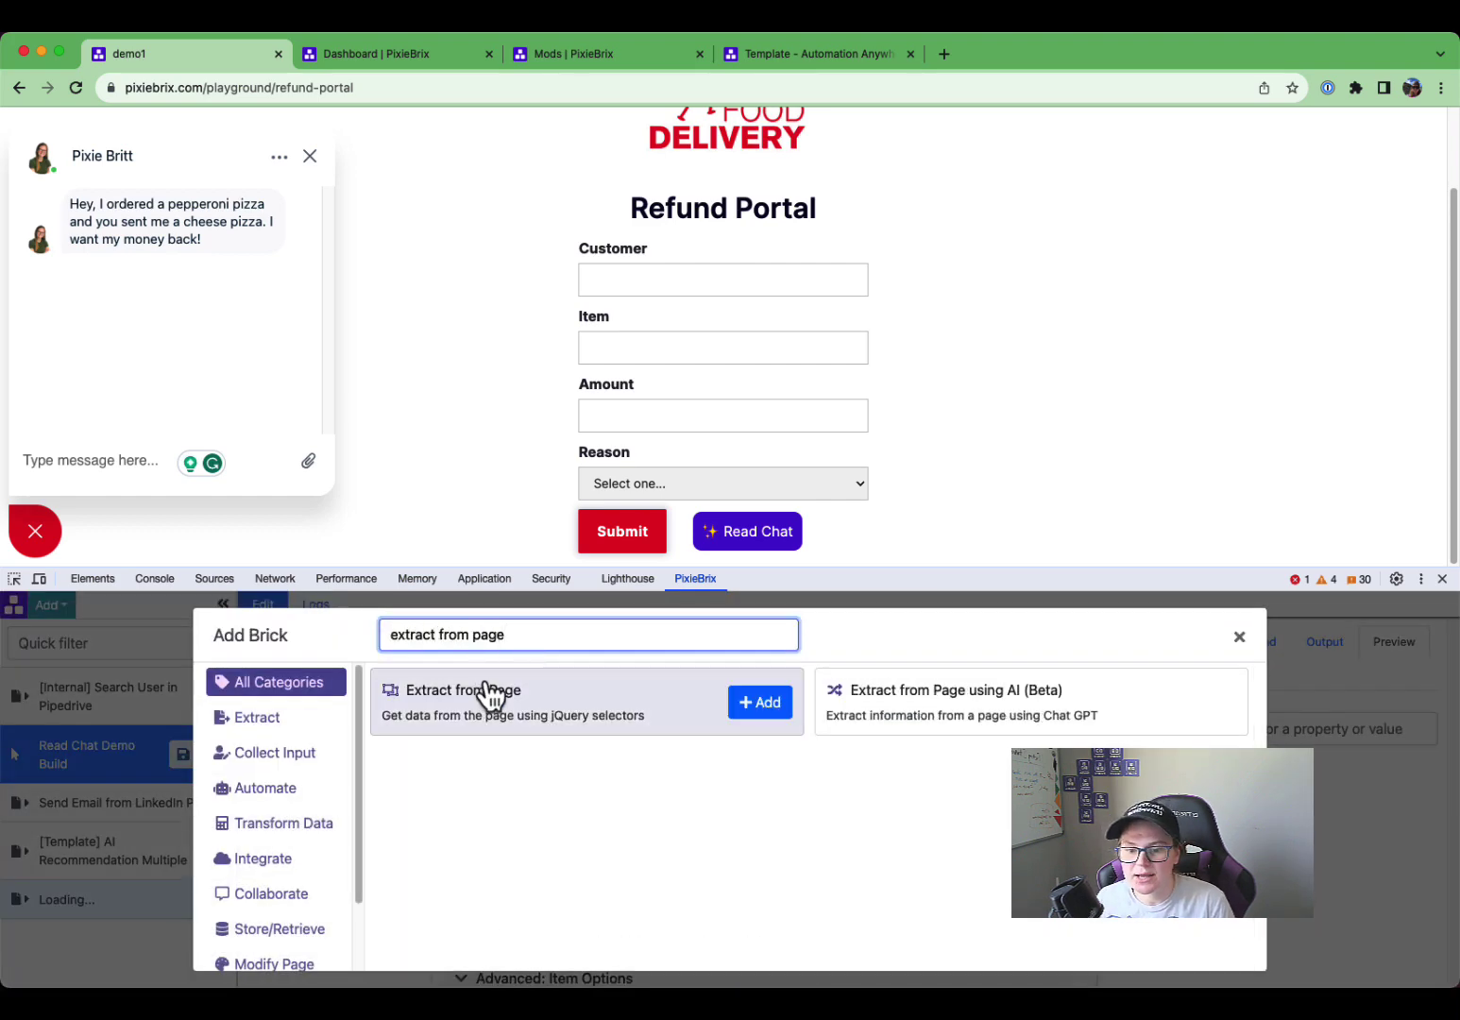
pyautogui.click(760, 703)
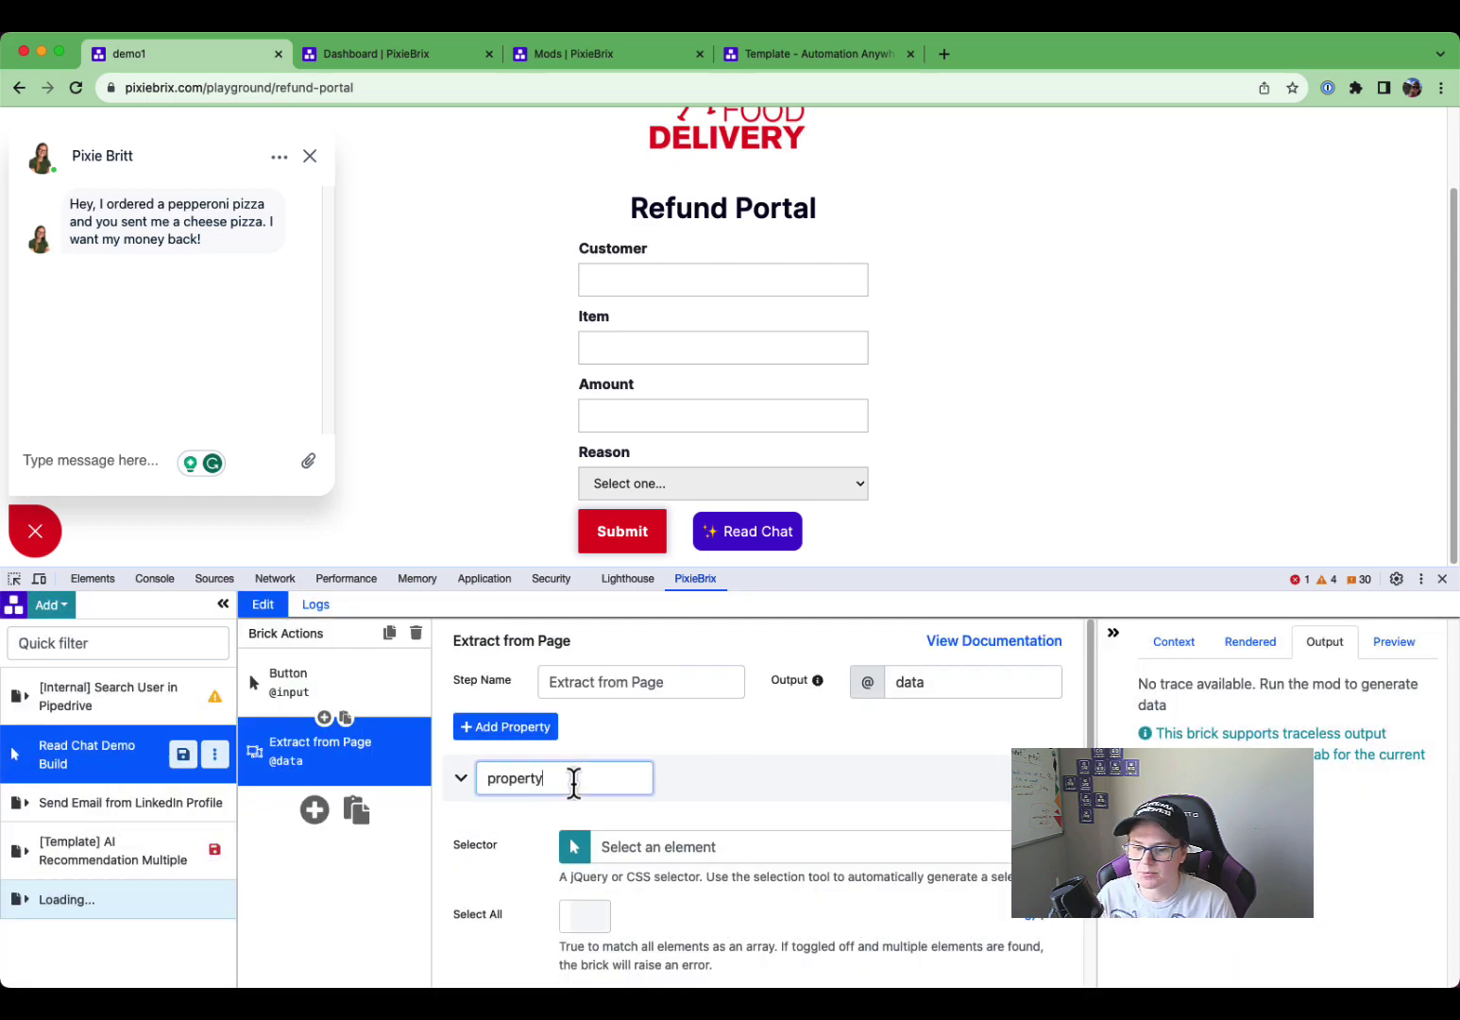
pyautogui.doubleClick(575, 777)
pyautogui.write('name')
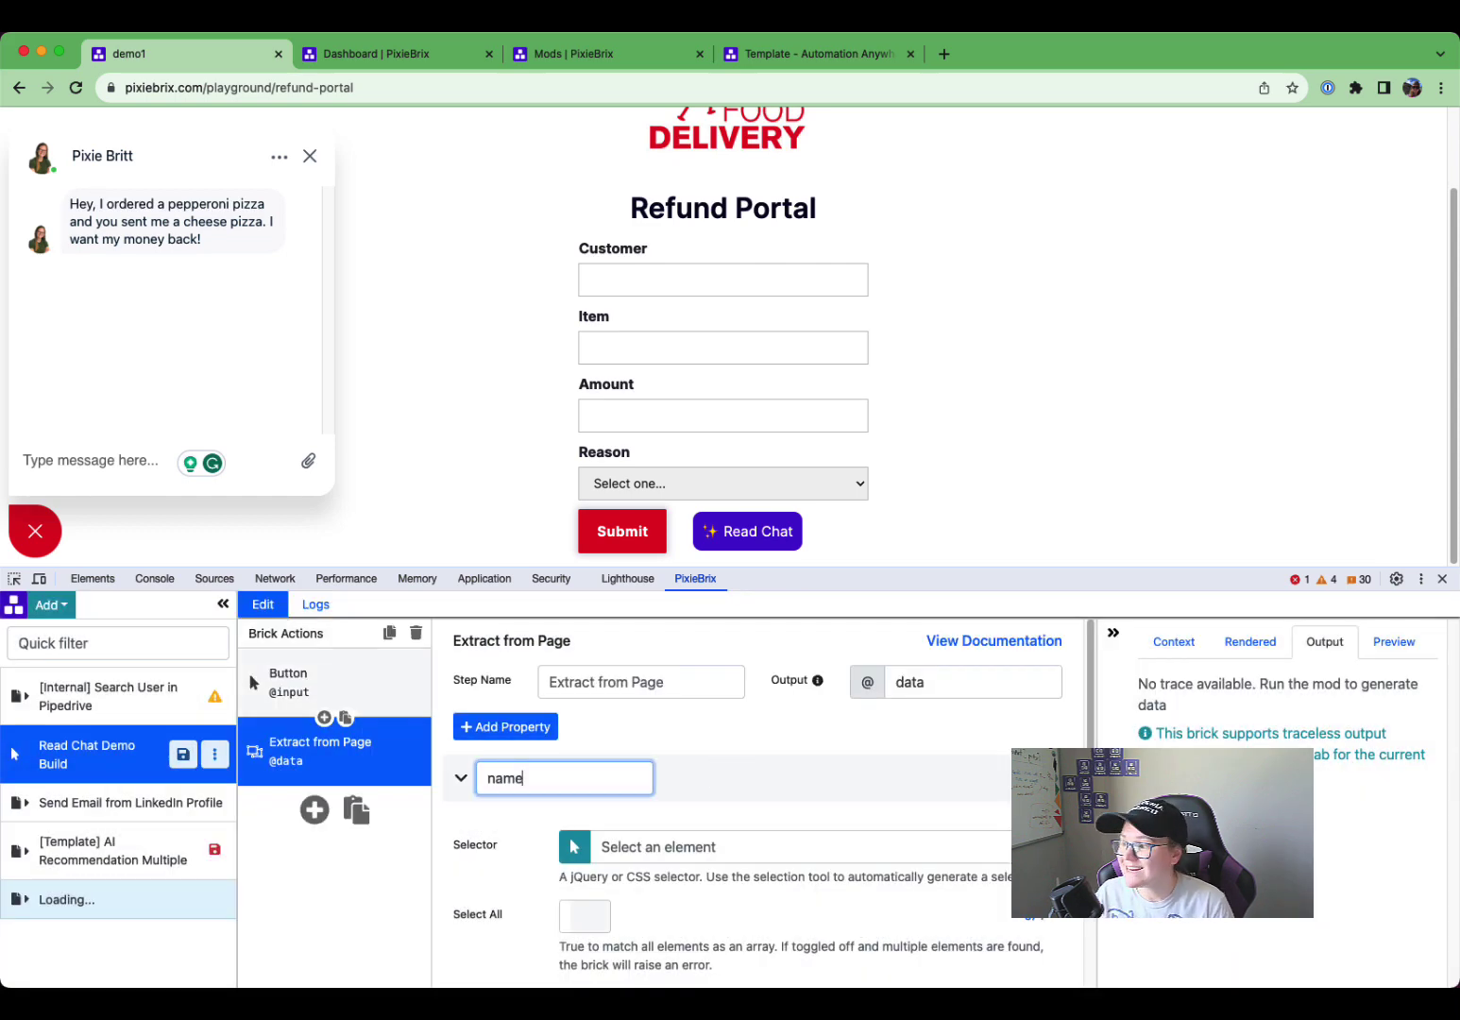
pyautogui.press('Tab')
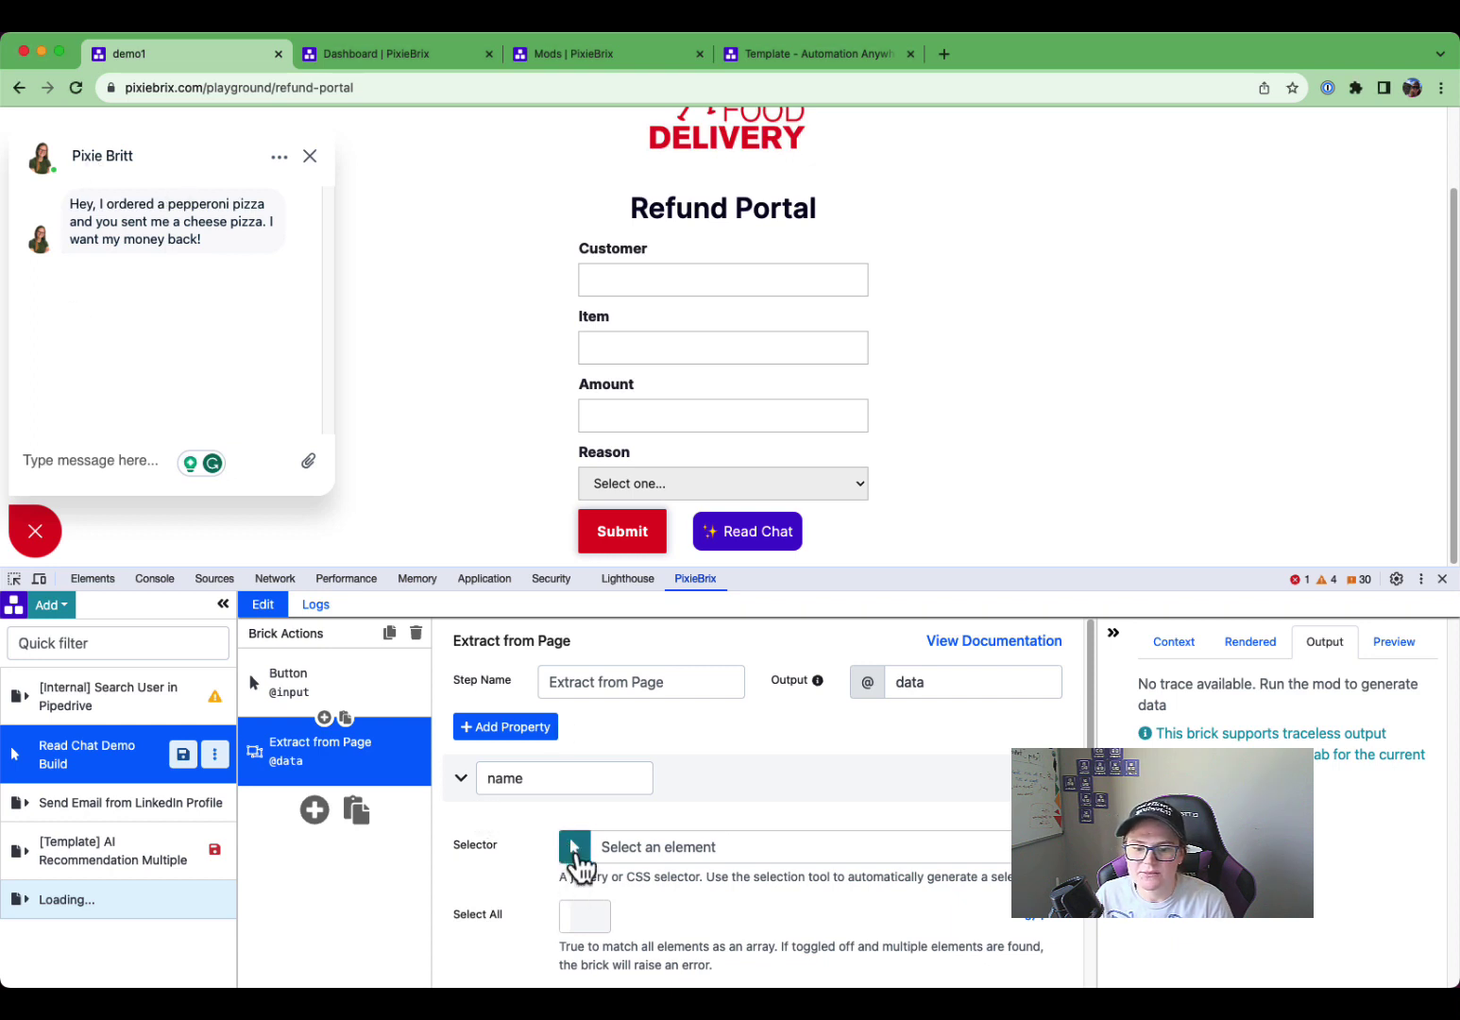
pyautogui.click(573, 847)
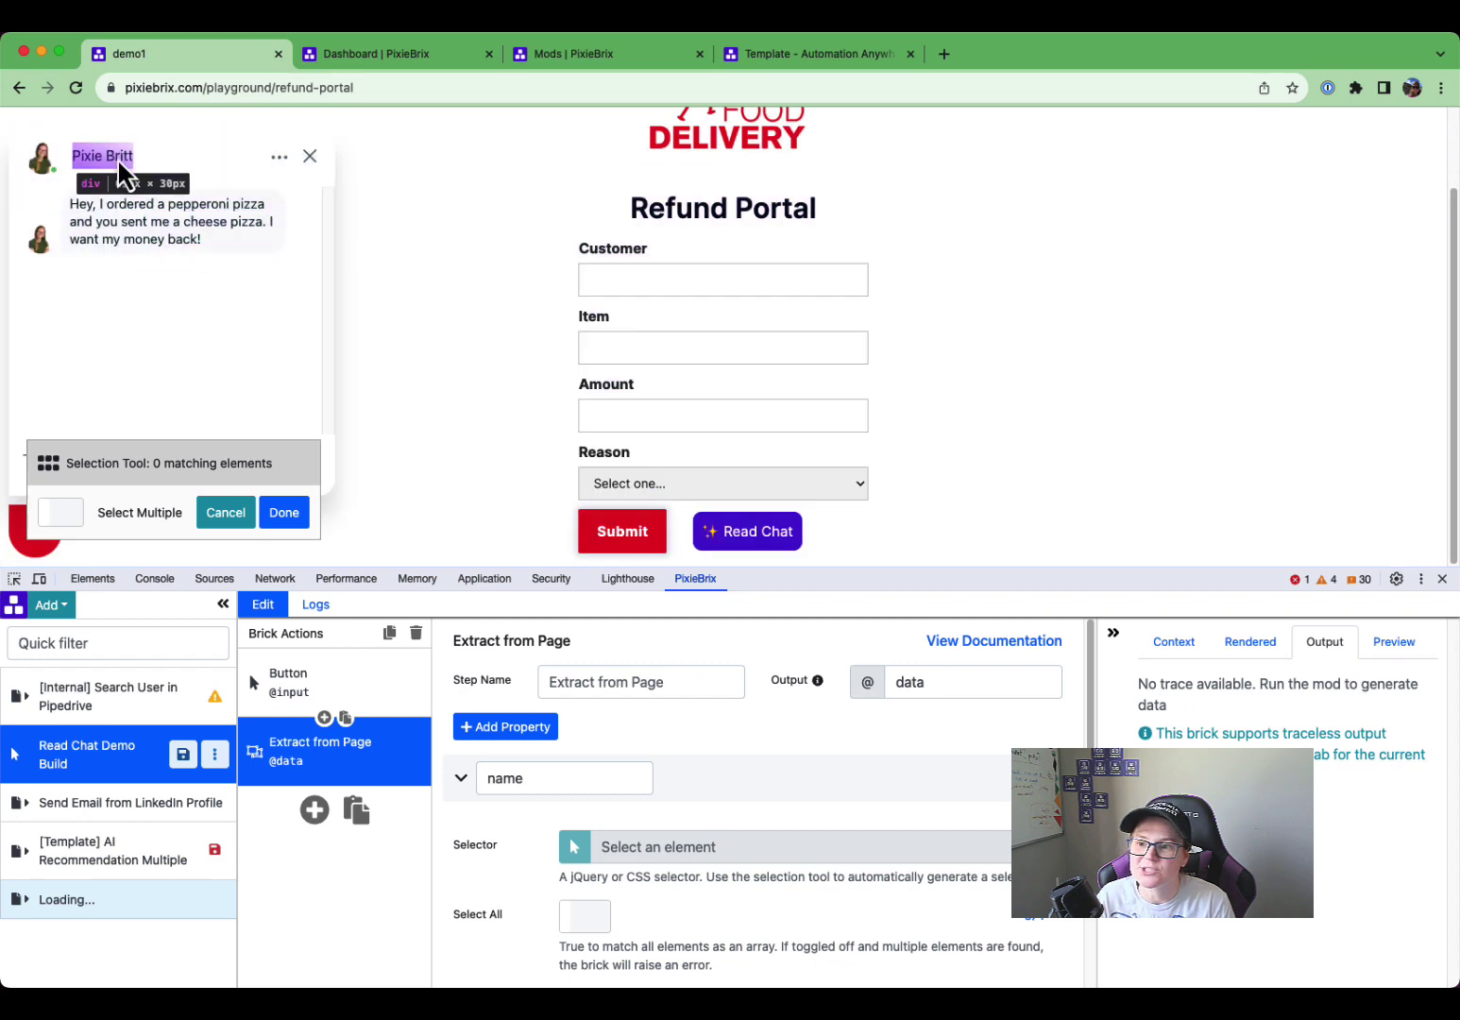
pyautogui.click(120, 162)
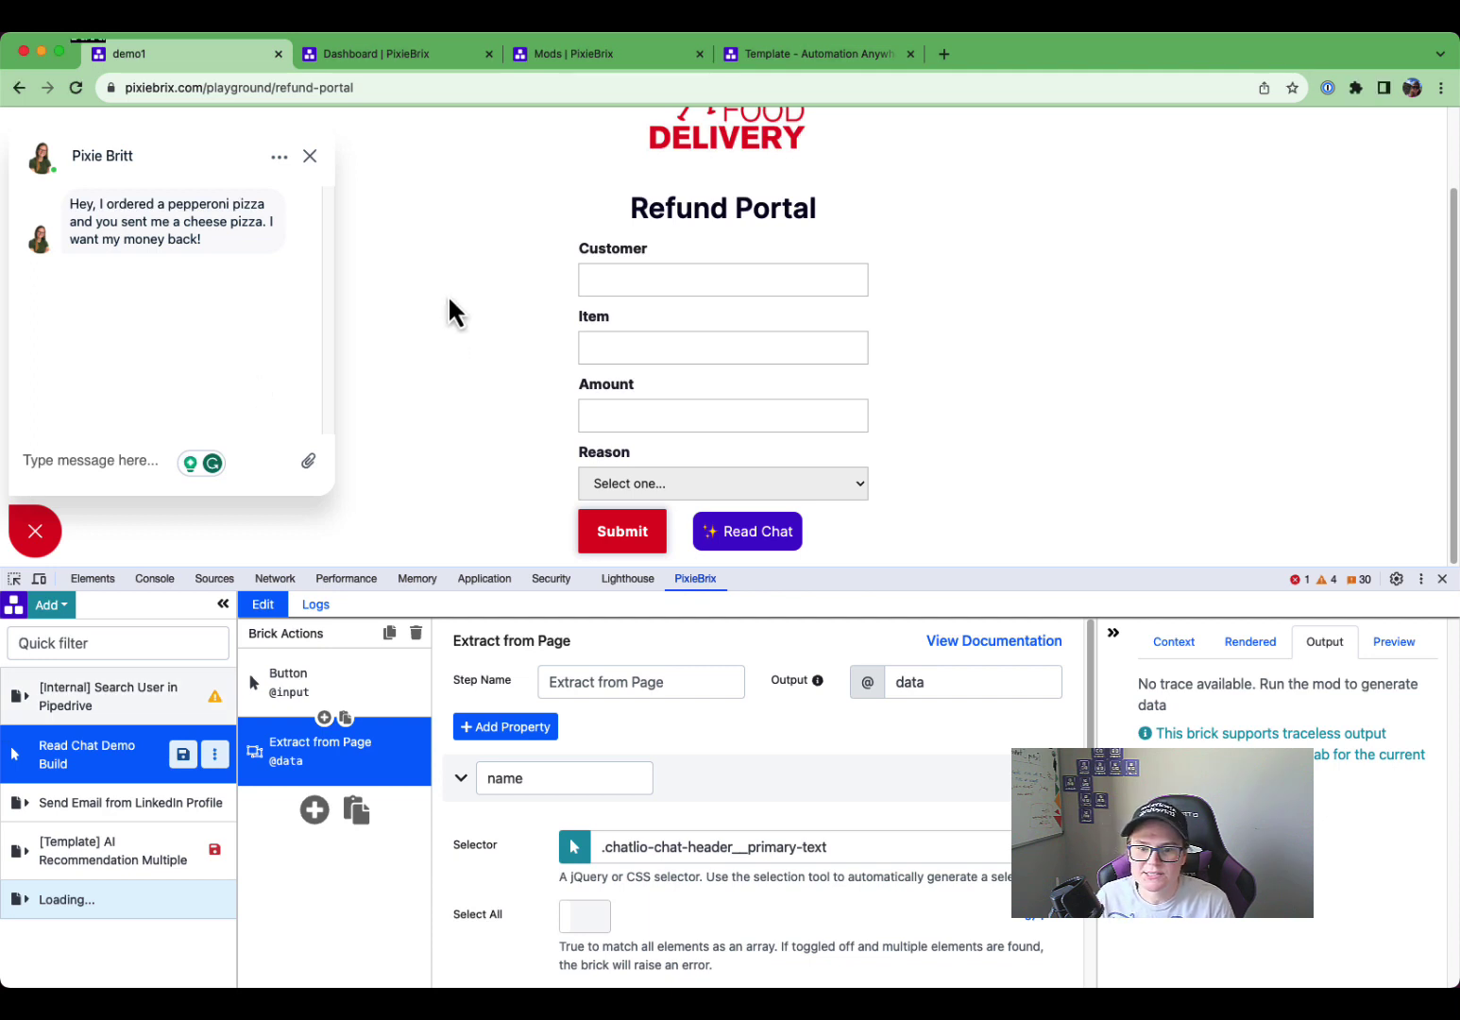
# Run Read Chat to check the extracted customer name in the output, then enlarge the editor panel
pyautogui.click(756, 544)
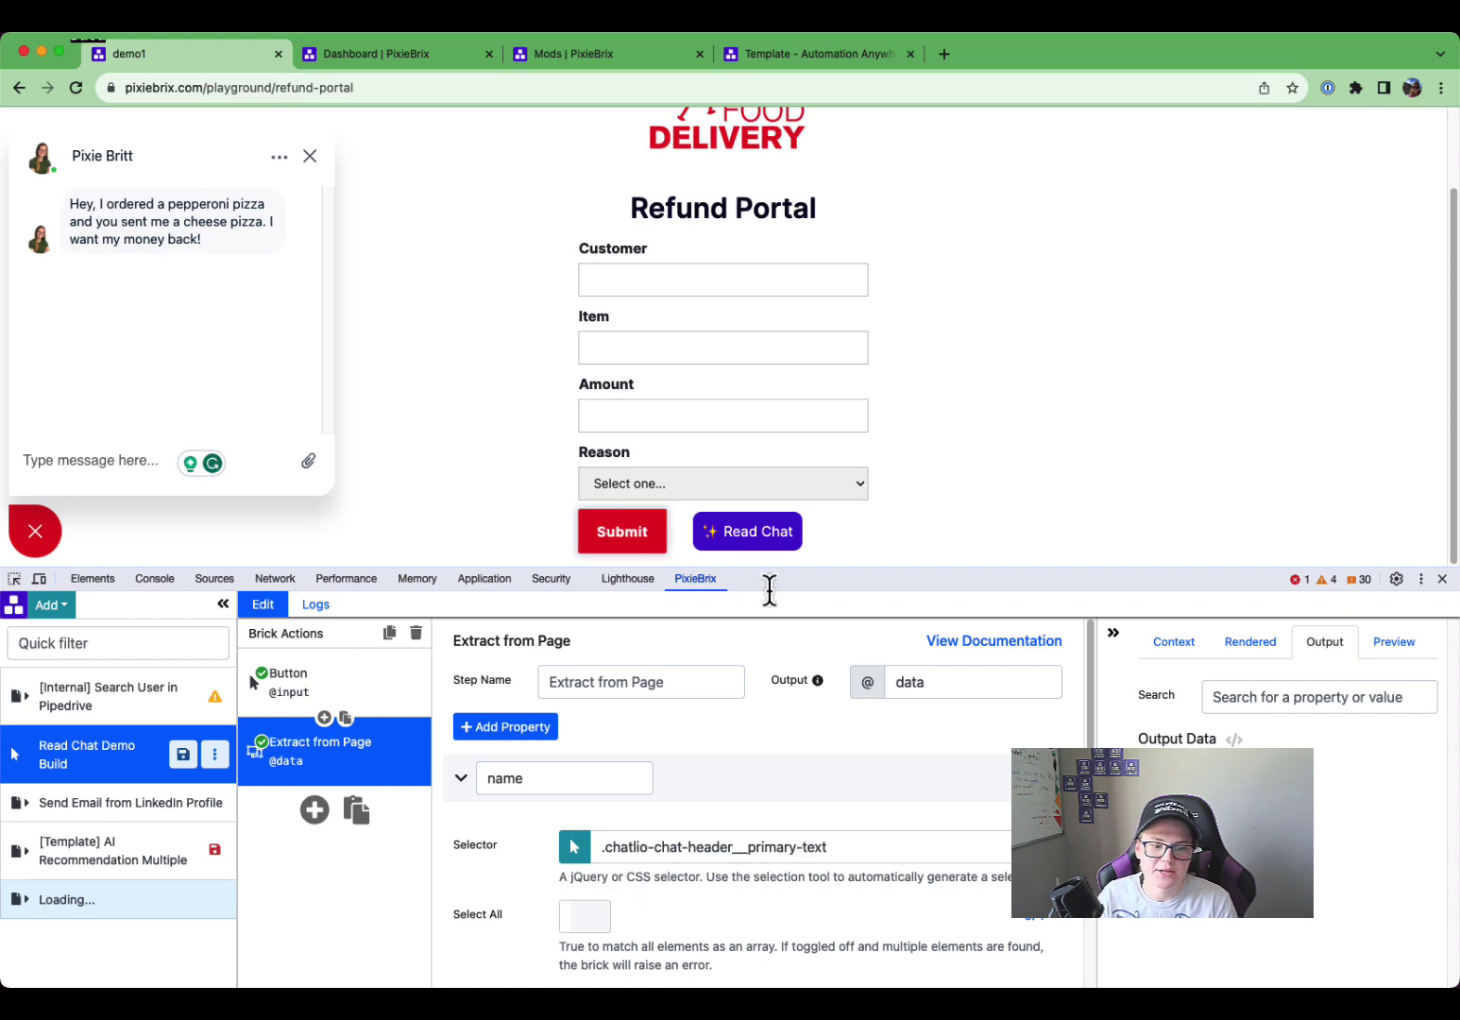
pyautogui.moveTo(982, 570); pyautogui.dragTo(975, 420)
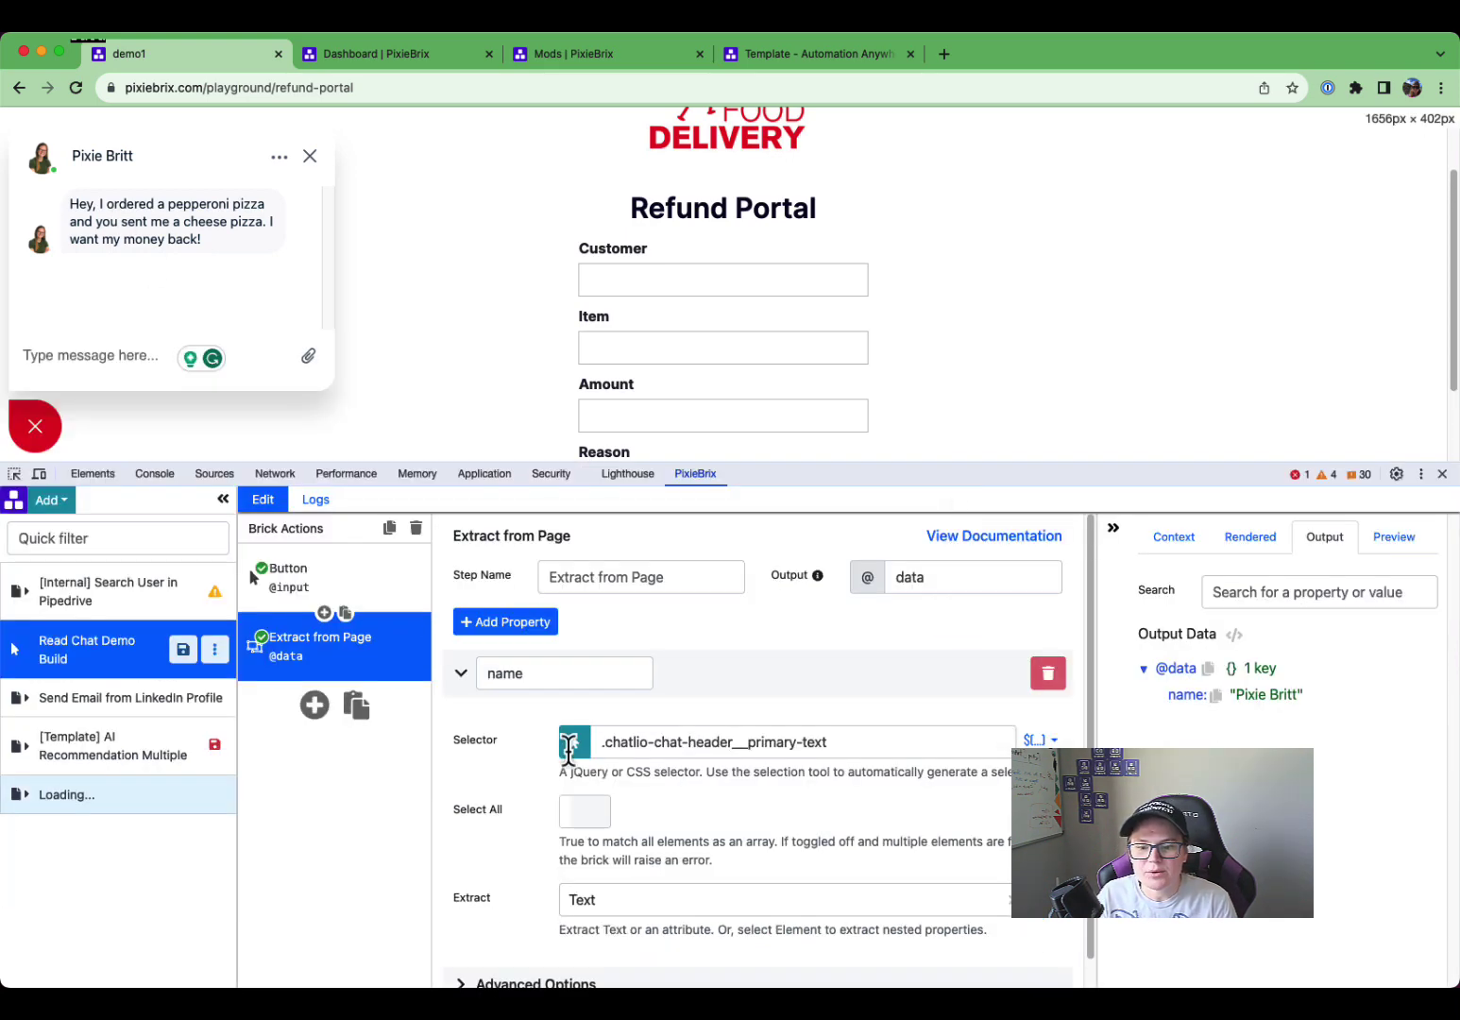
# Add a 'firstChat' property with selector .chatlio-message-body:first and test it with Read Chat
pyautogui.click(460, 674)
pyautogui.click(496, 621)
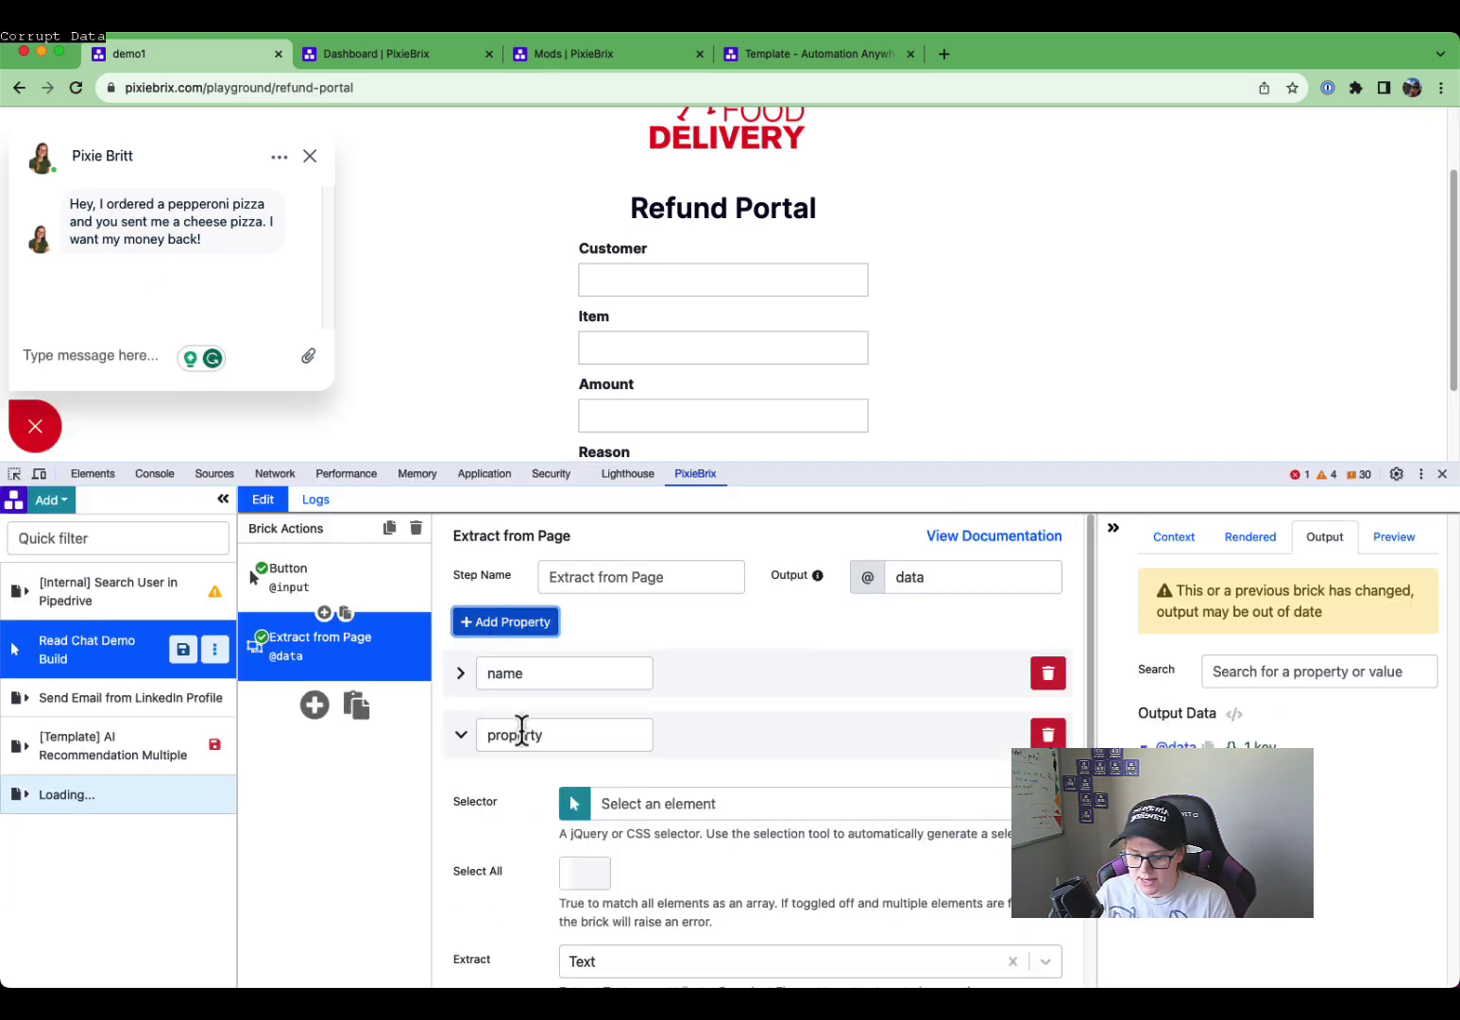
pyautogui.doubleClick(521, 735)
pyautogui.write('firstChat')
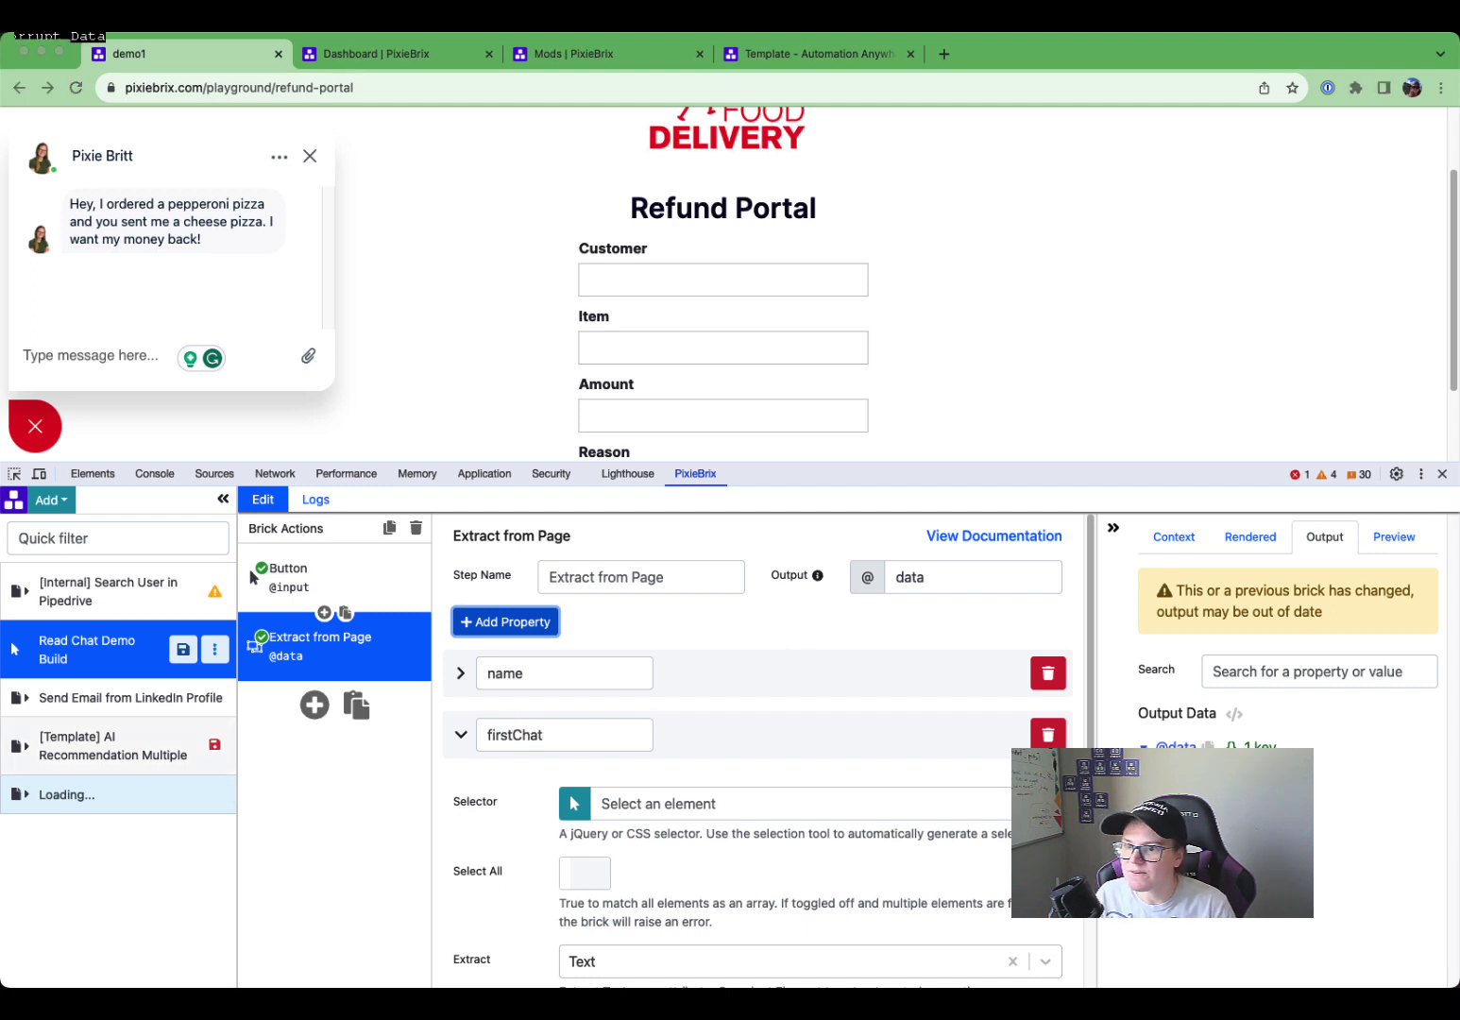
pyautogui.click(658, 810)
pyautogui.write('.chatlio-message-body:first')
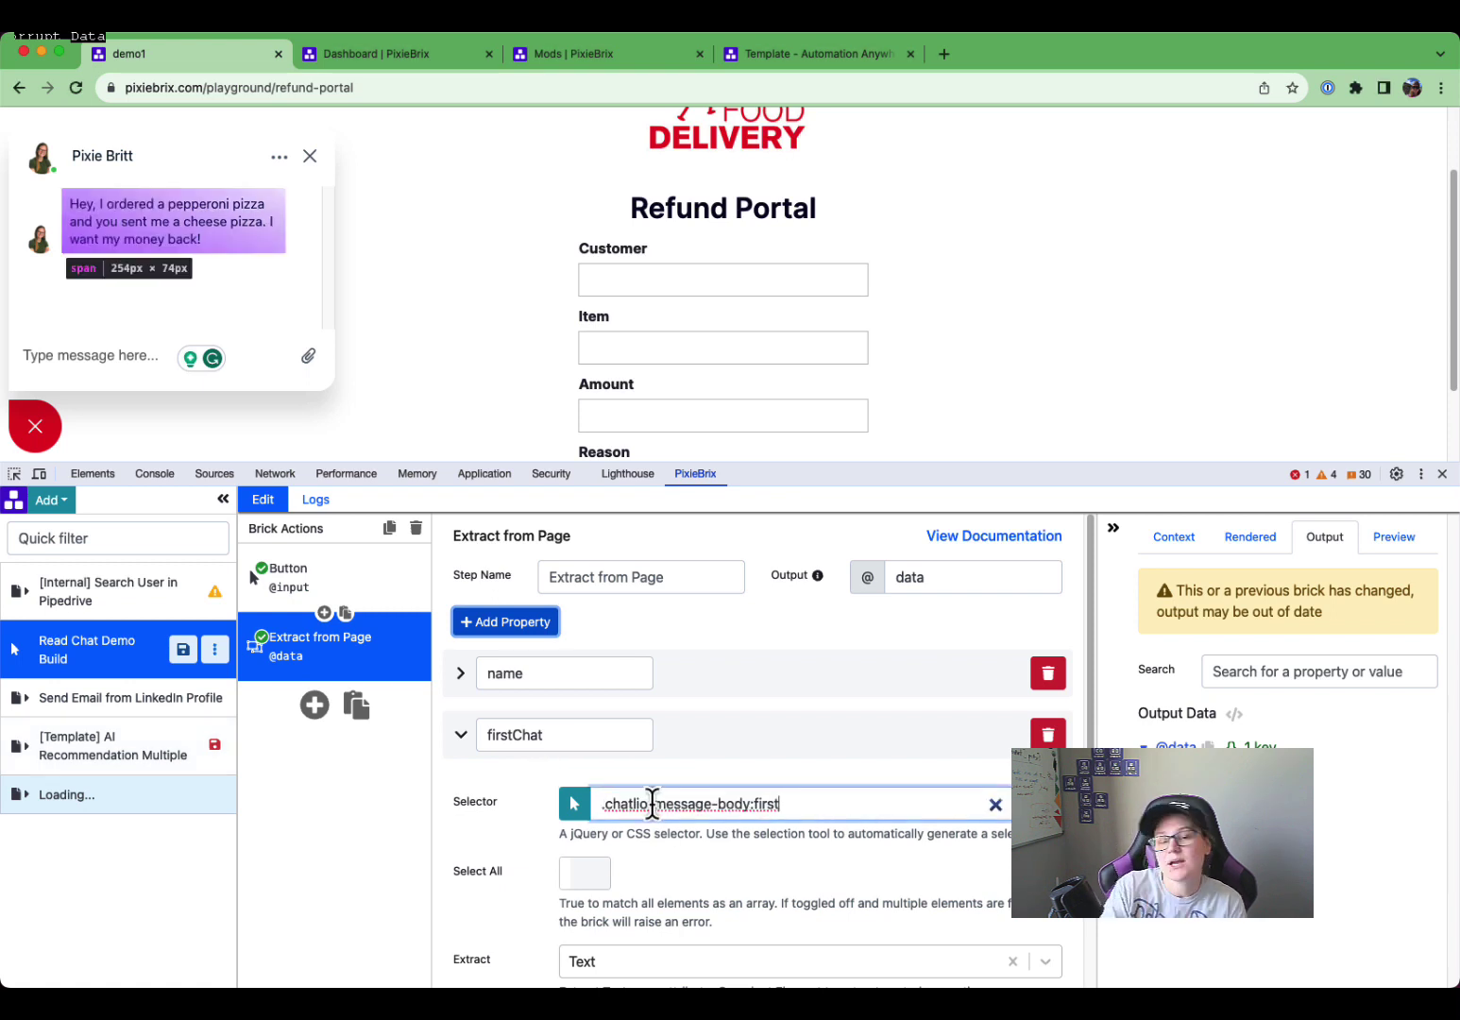
pyautogui.scroll(-2, 743, 378)
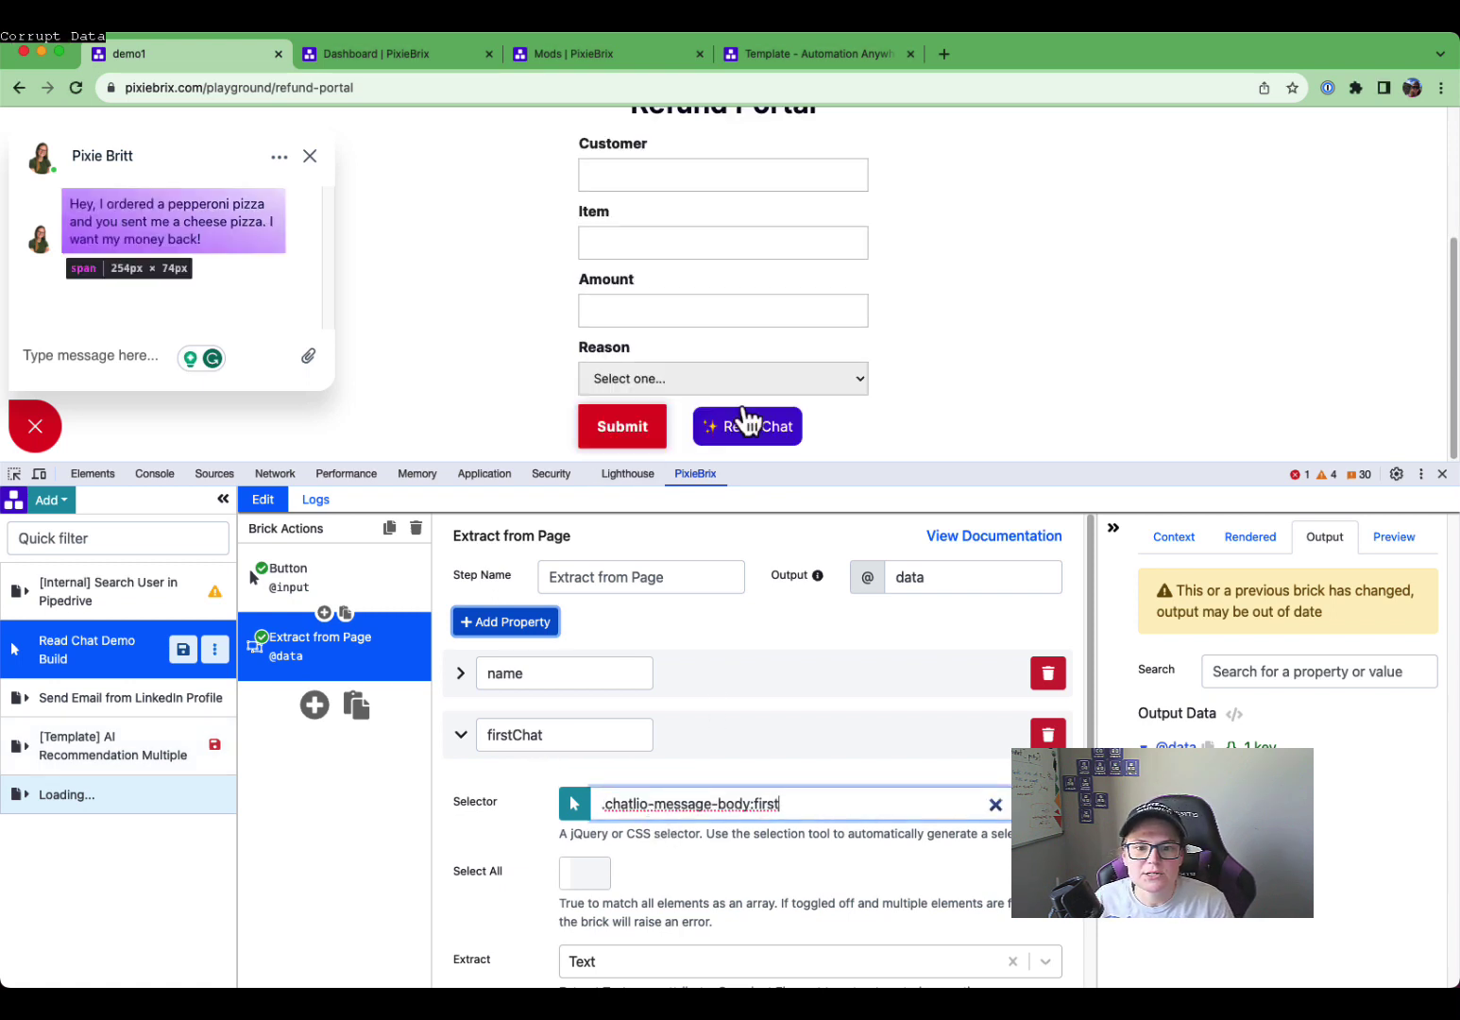
pyautogui.click(743, 422)
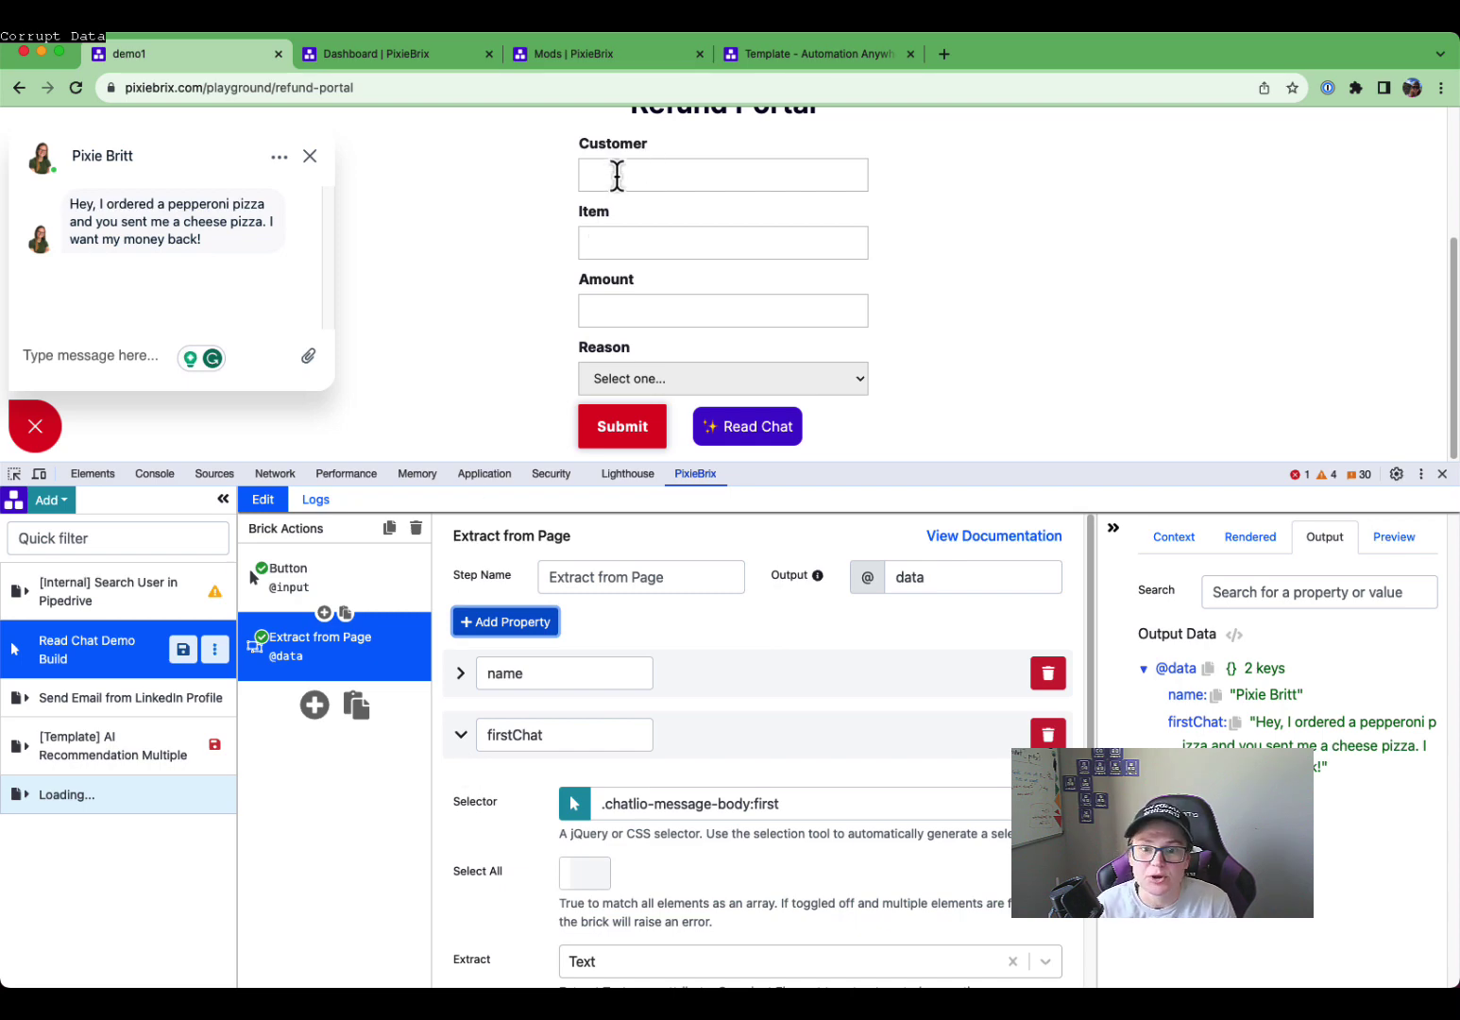
# Add a Set Input Value step targeting the Customer field (#customer-2)
pyautogui.click(315, 704)
pyautogui.write('set input')
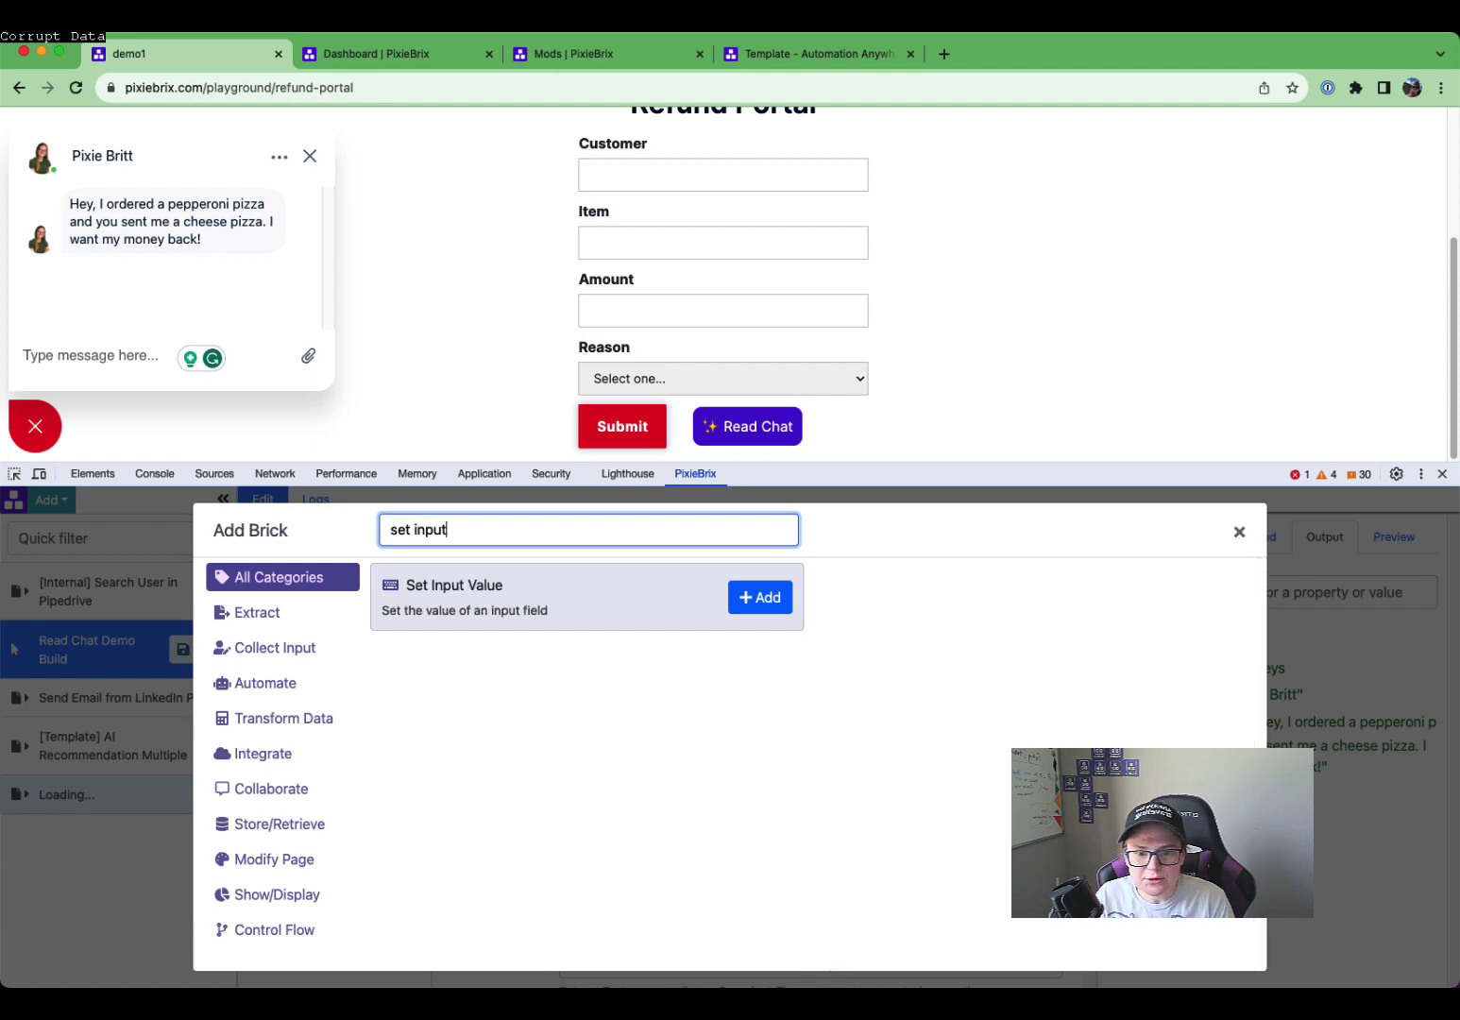
pyautogui.click(749, 609)
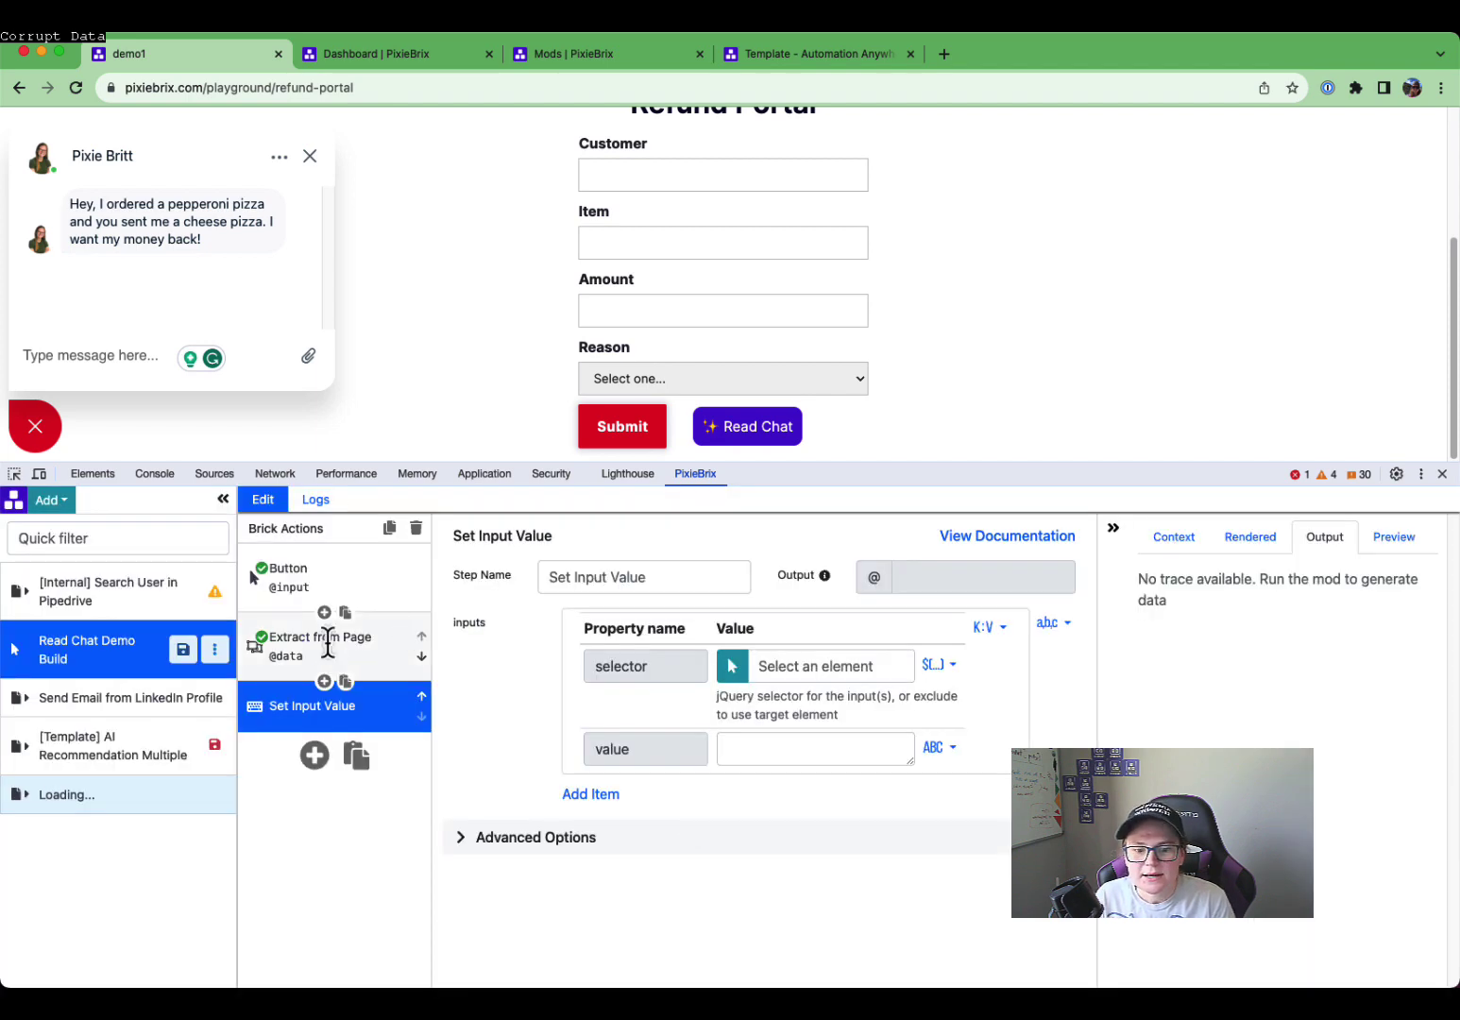
pyautogui.click(732, 667)
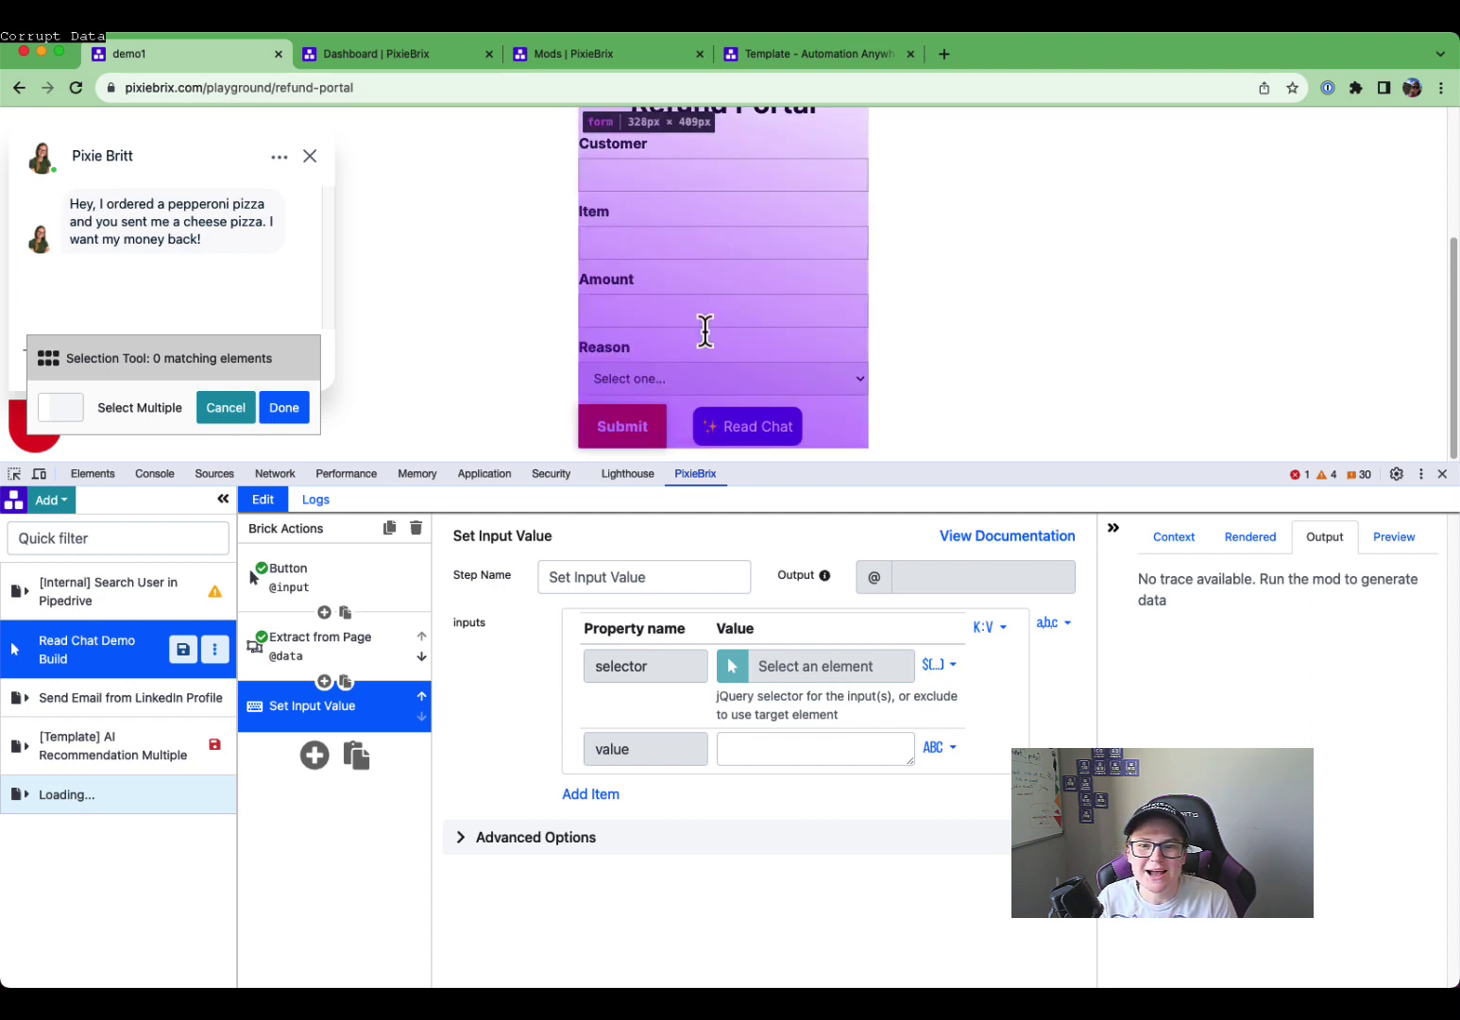
pyautogui.click(658, 179)
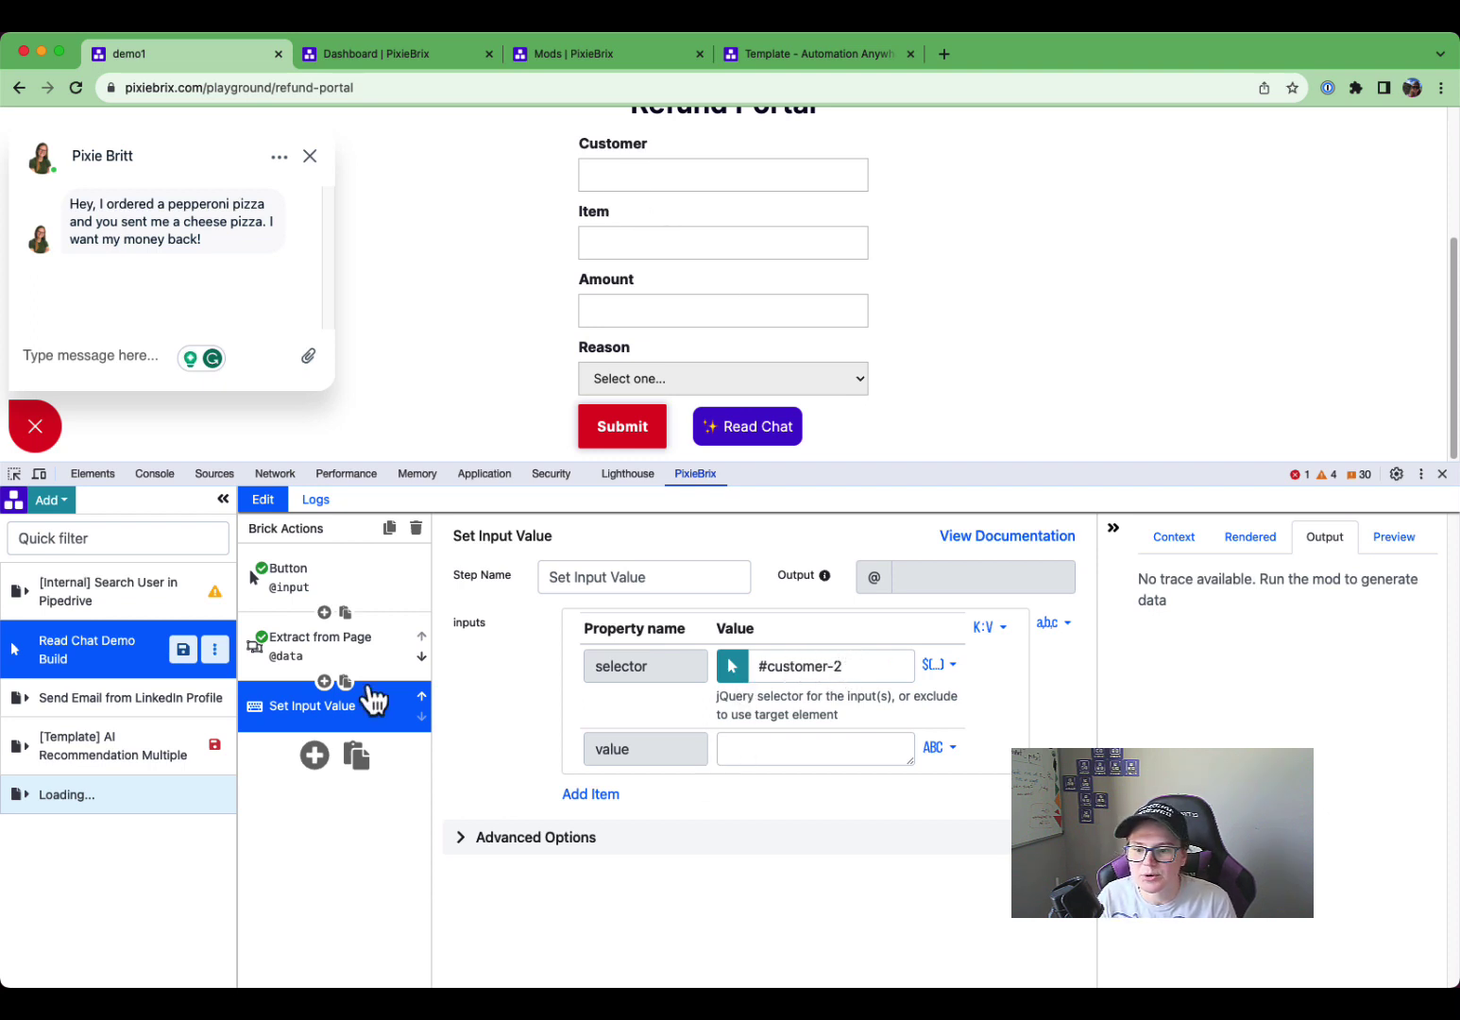
pyautogui.click(348, 666)
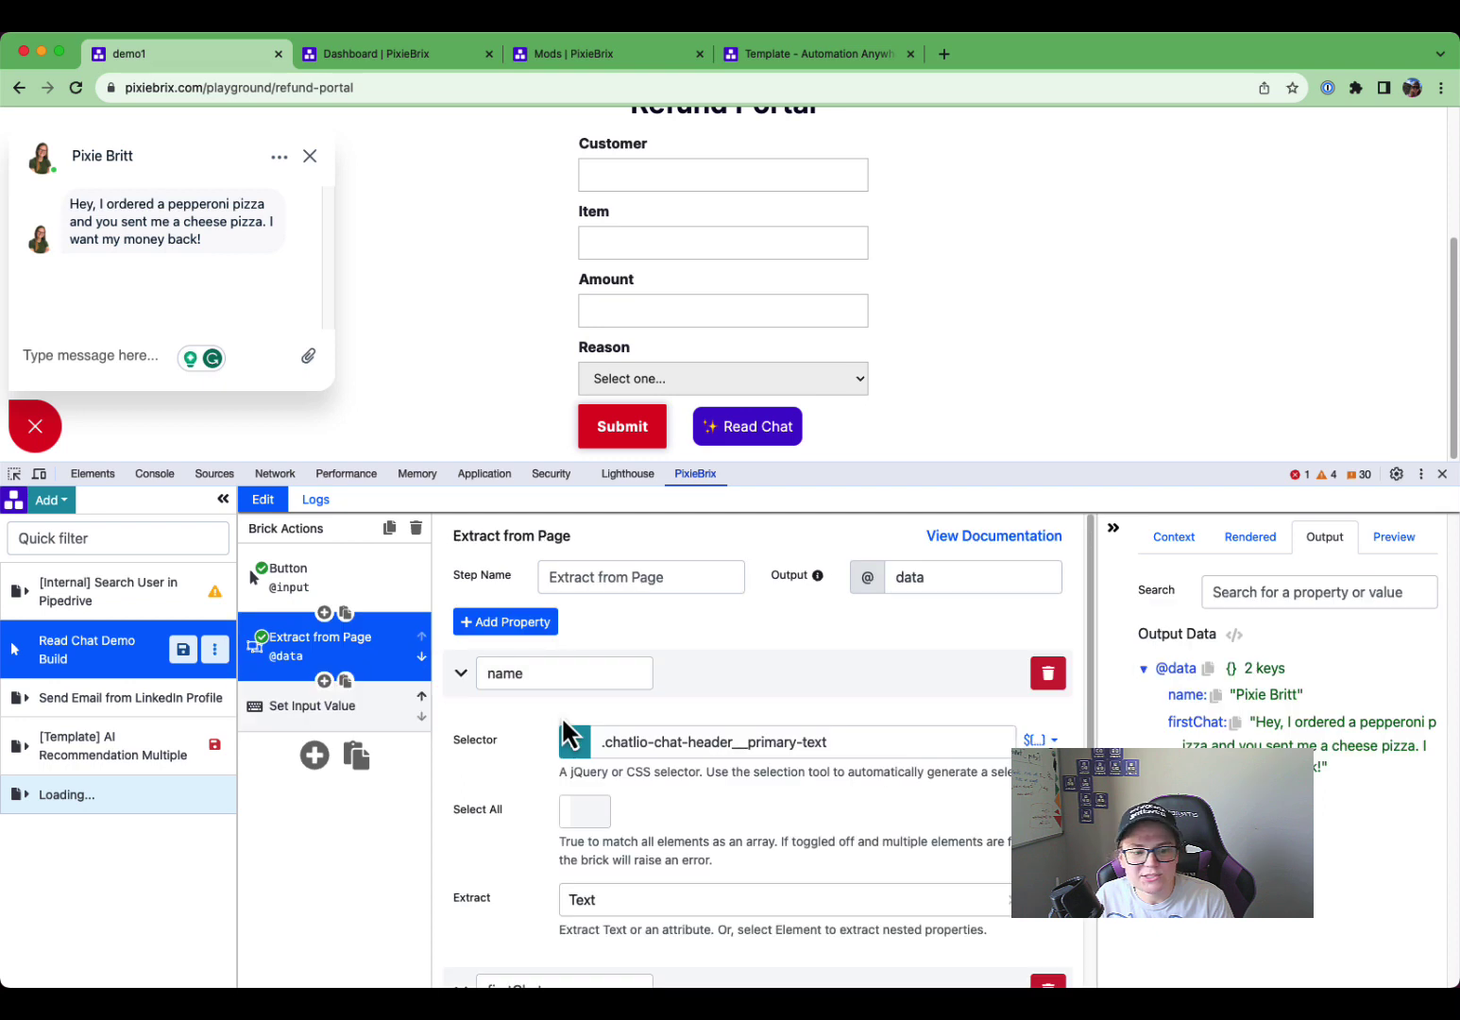
pyautogui.click(1216, 698)
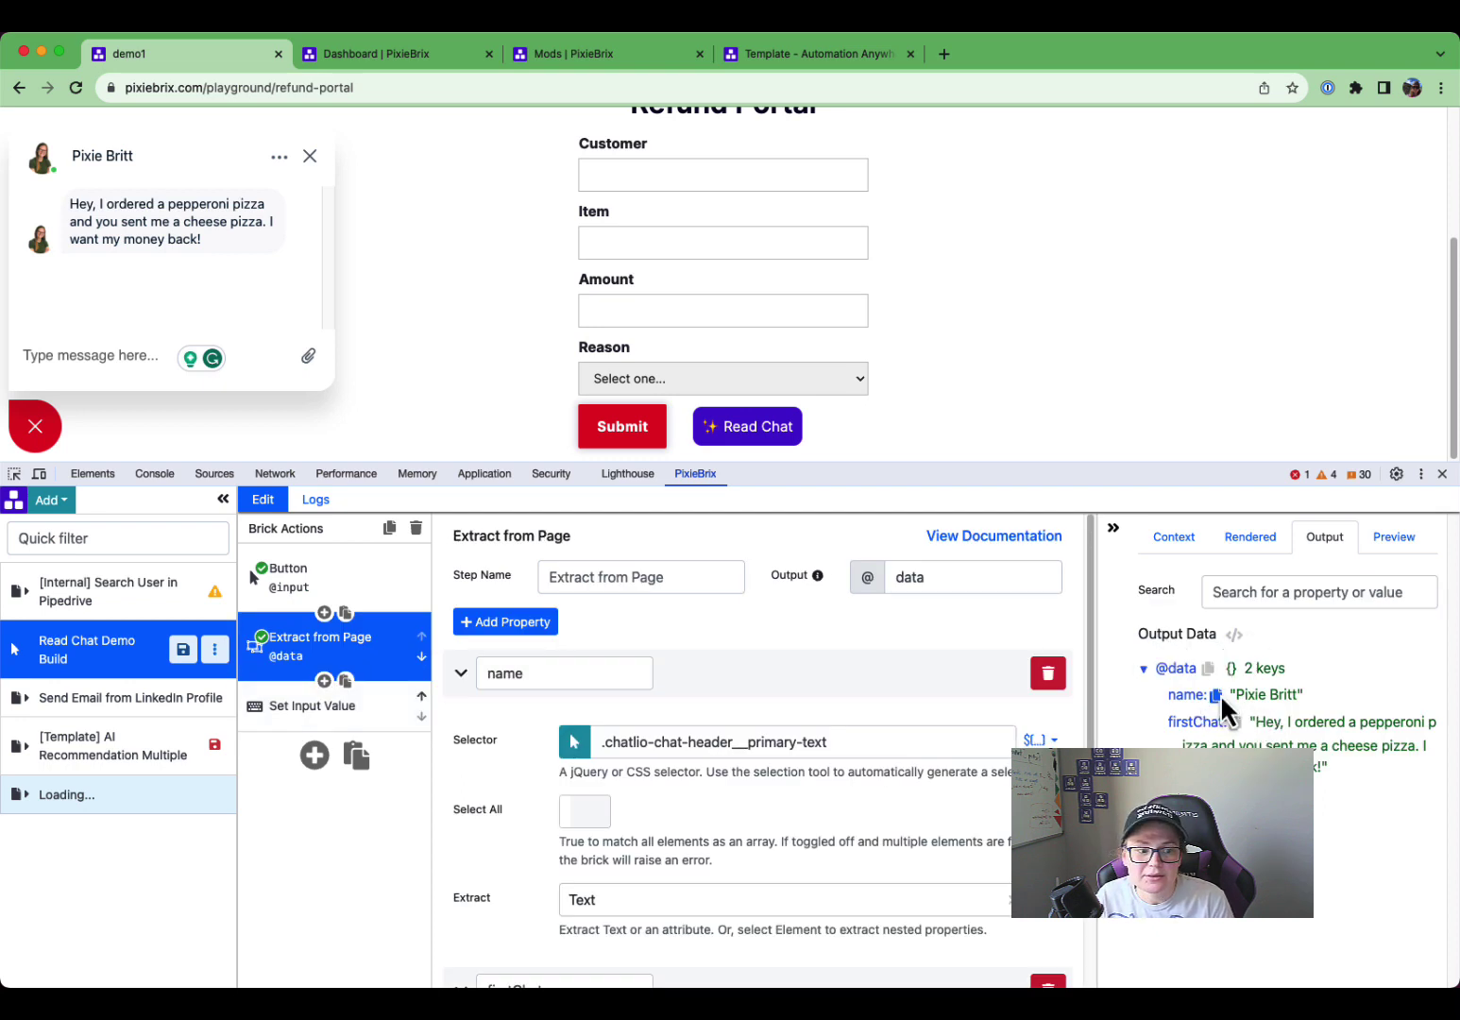
pyautogui.click(351, 706)
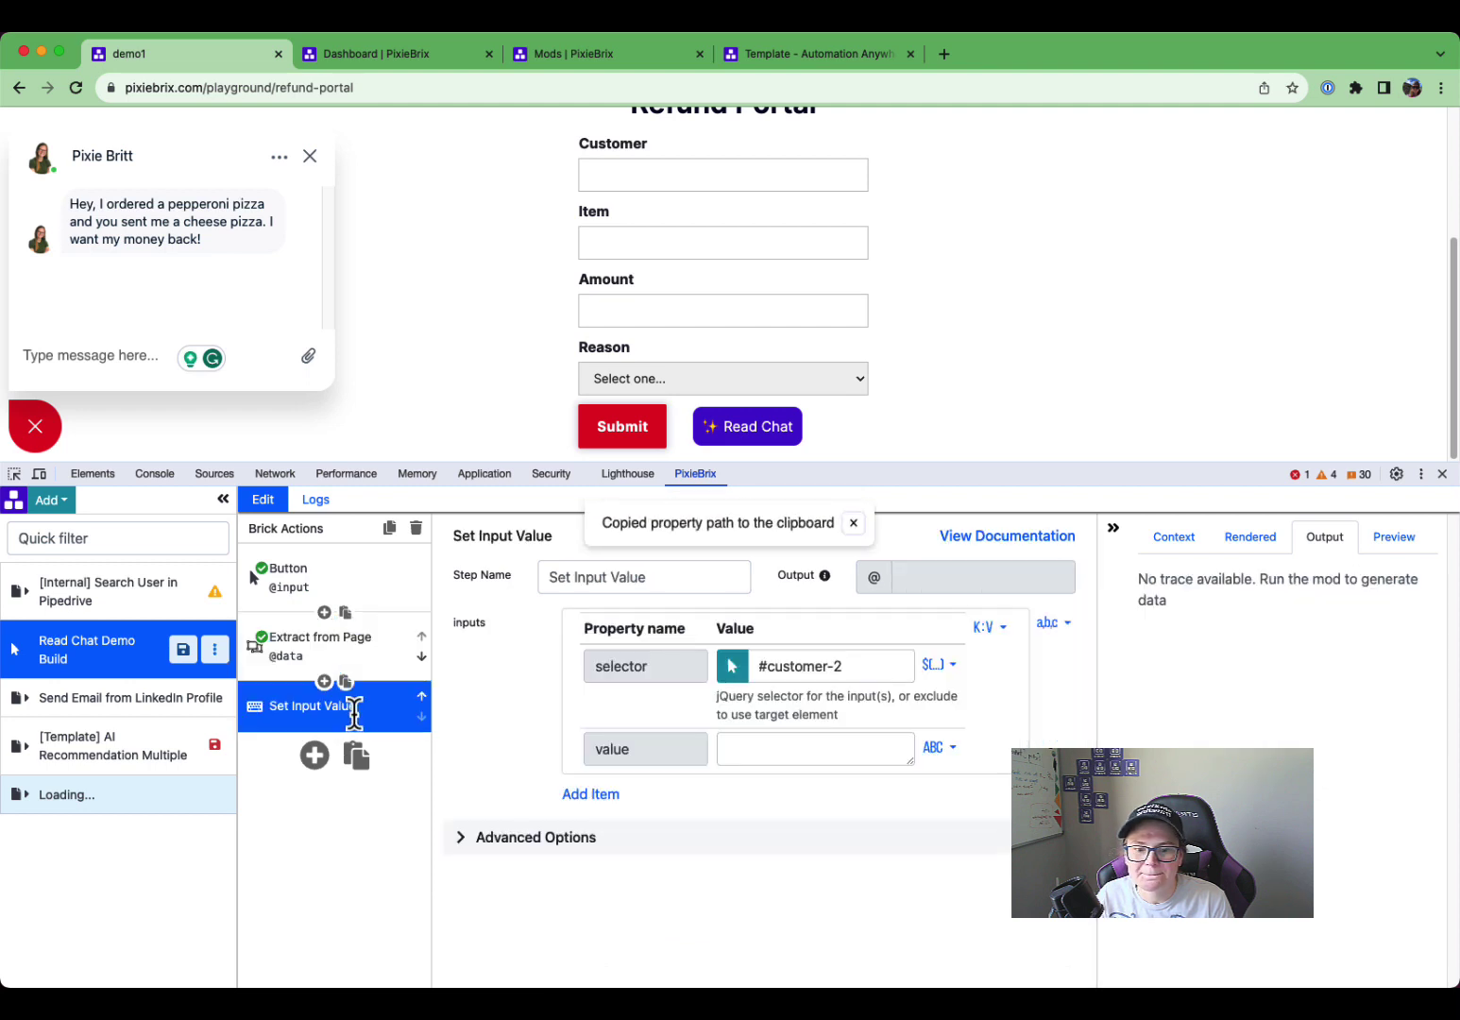
pyautogui.click(813, 748)
pyautogui.hotkey('ctrl', 'v')
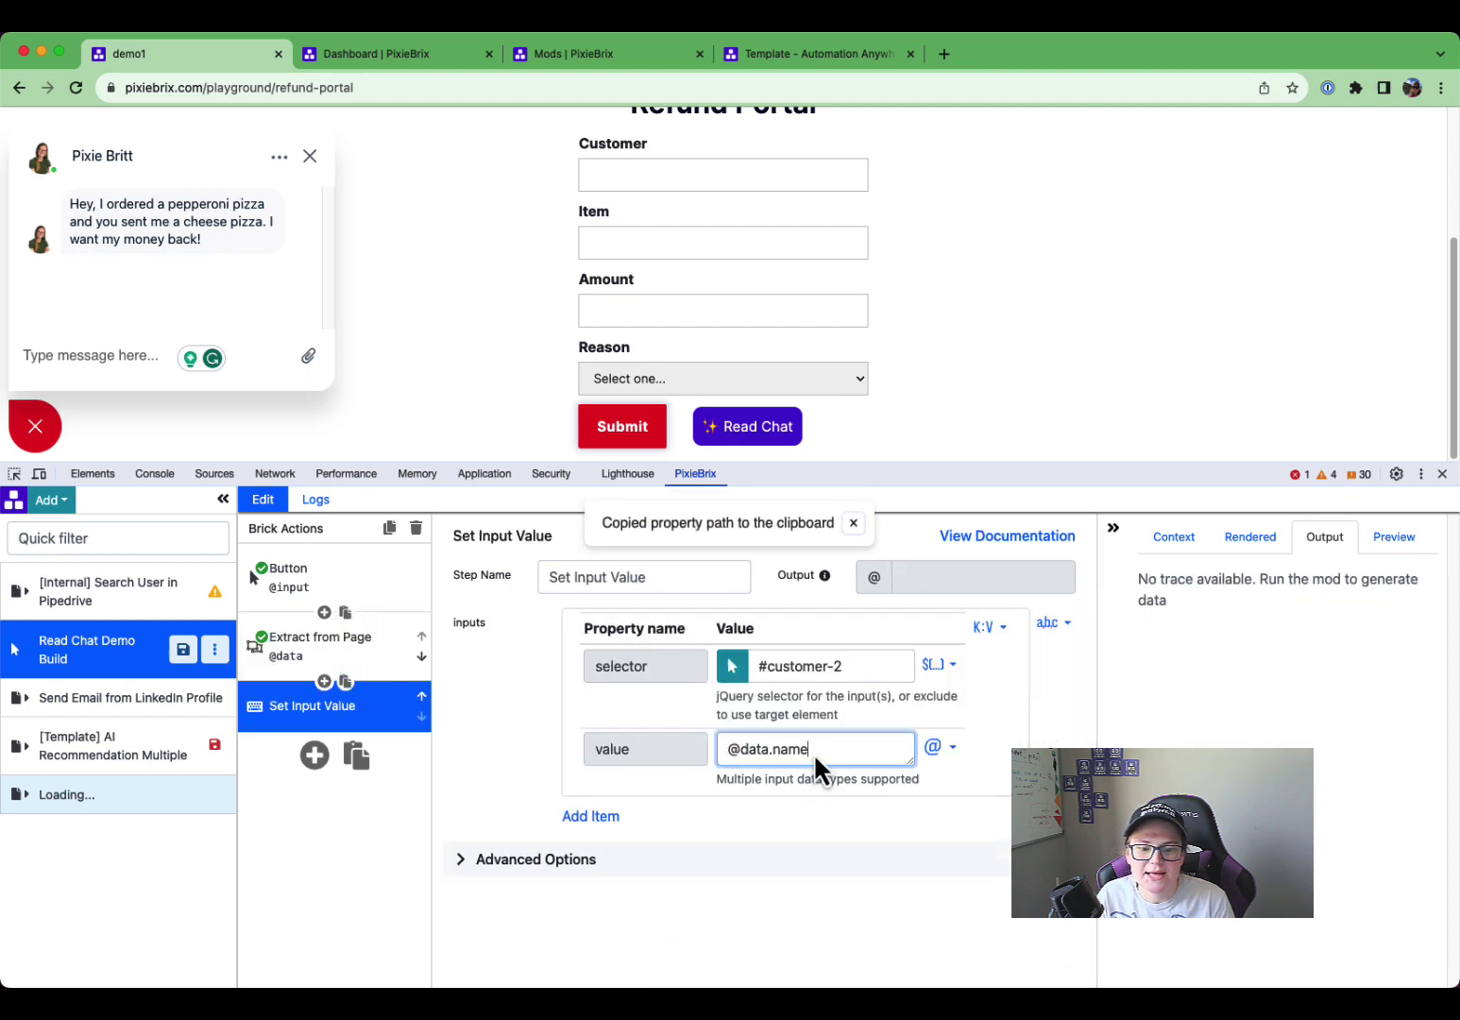
pyautogui.click(753, 434)
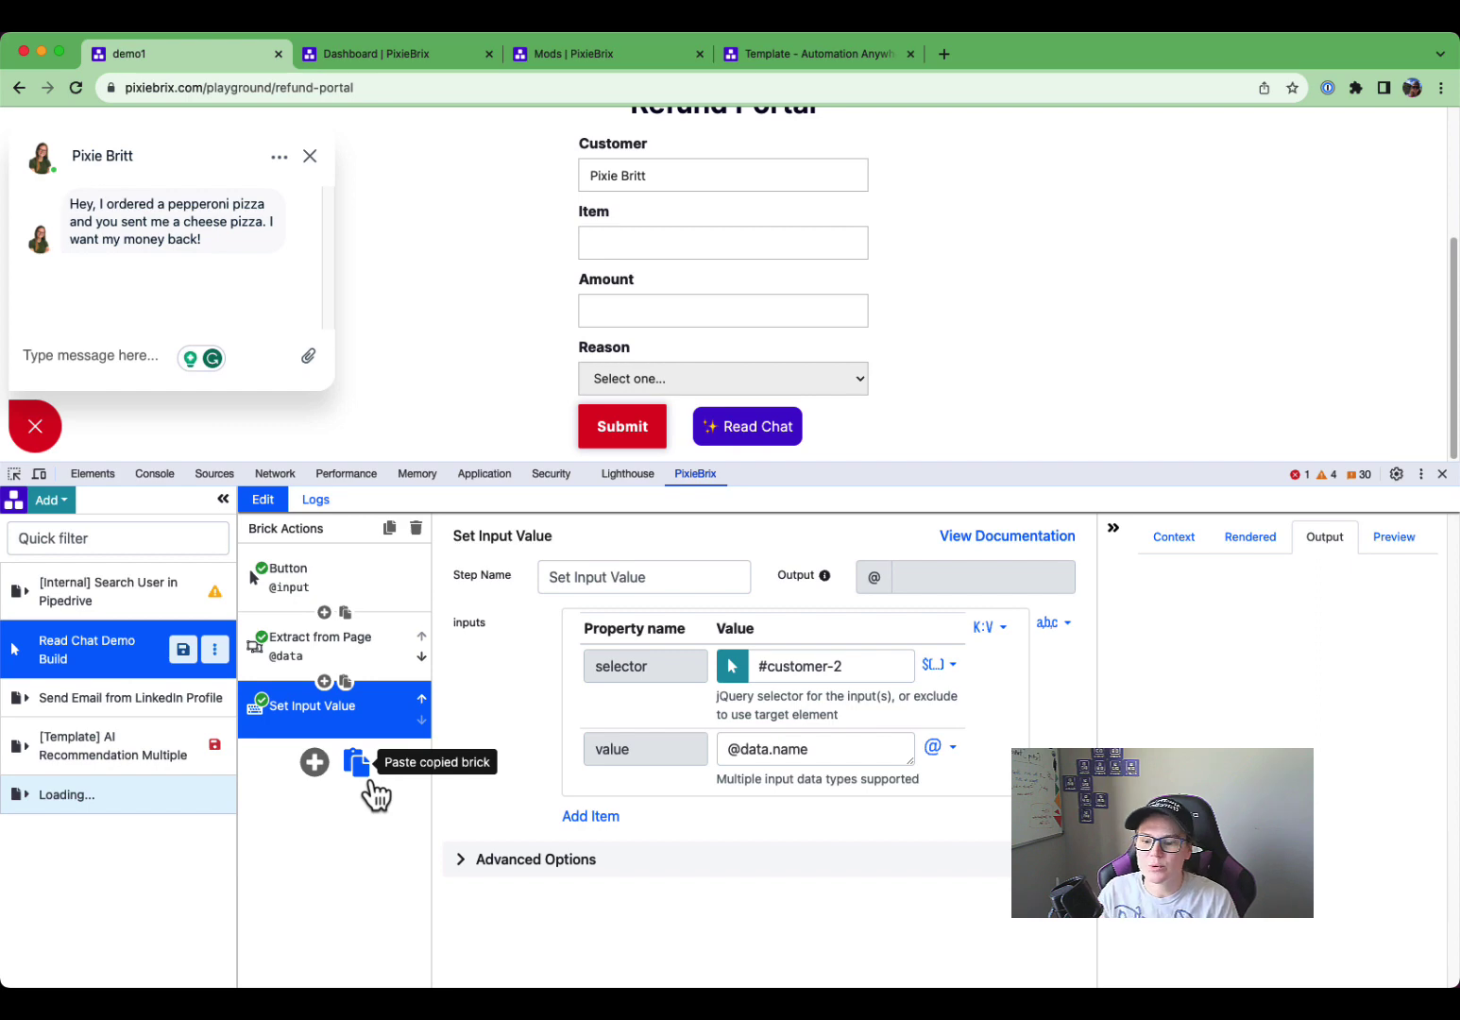
# Add a Display Temporary Information step and remove its default Render Document body
pyautogui.click(314, 762)
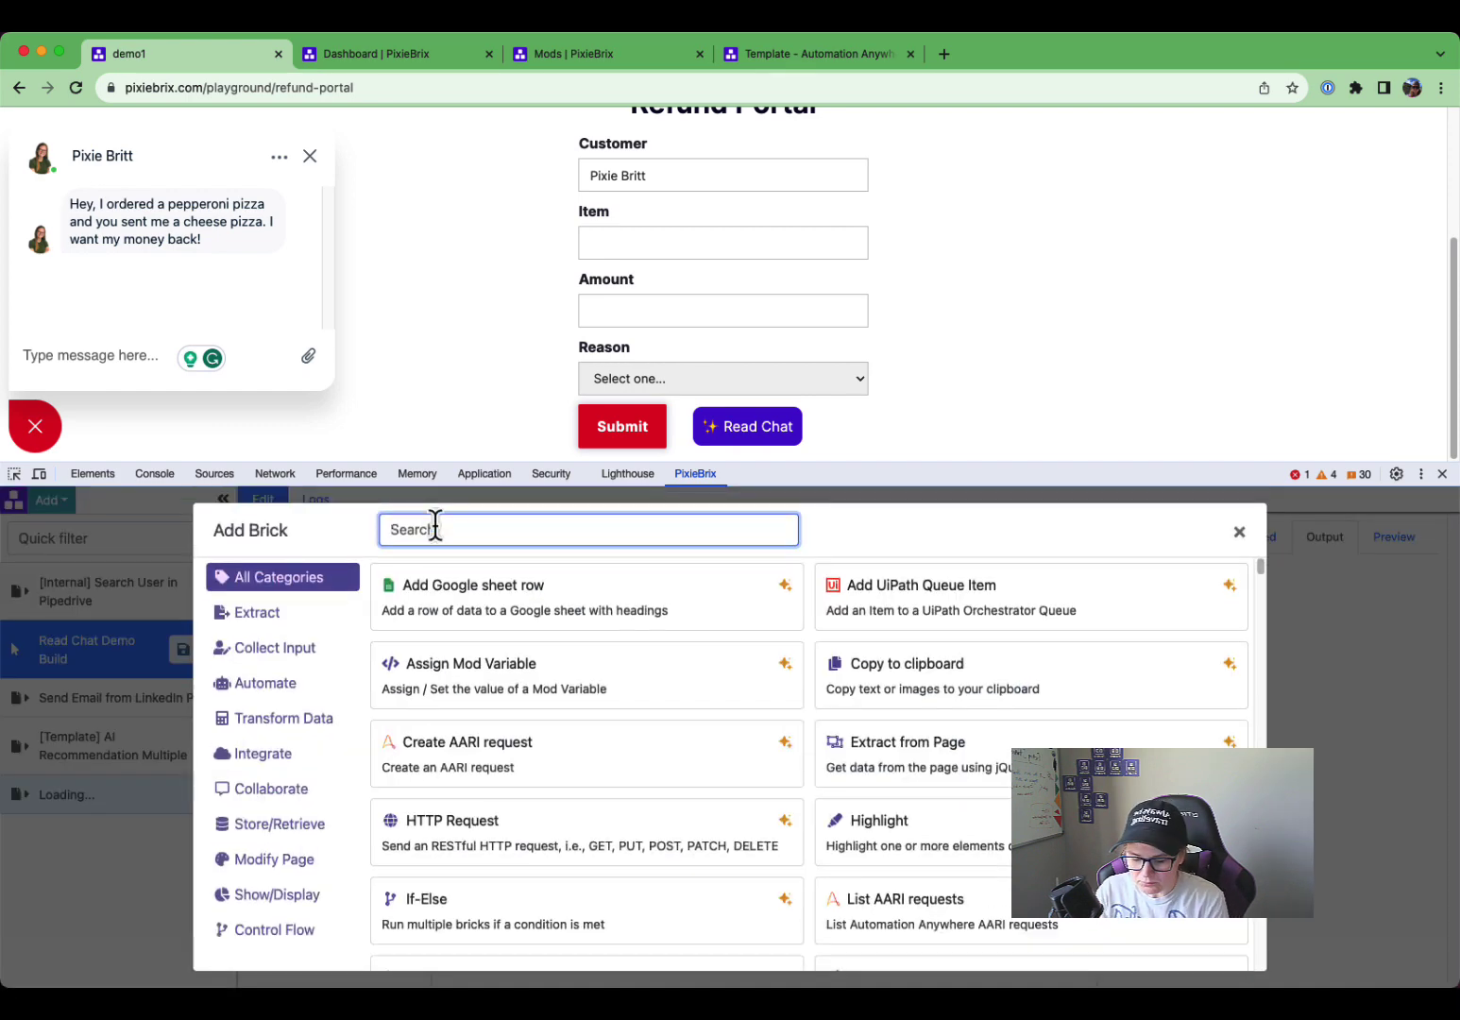
pyautogui.write('#dis')
pyautogui.click(752, 601)
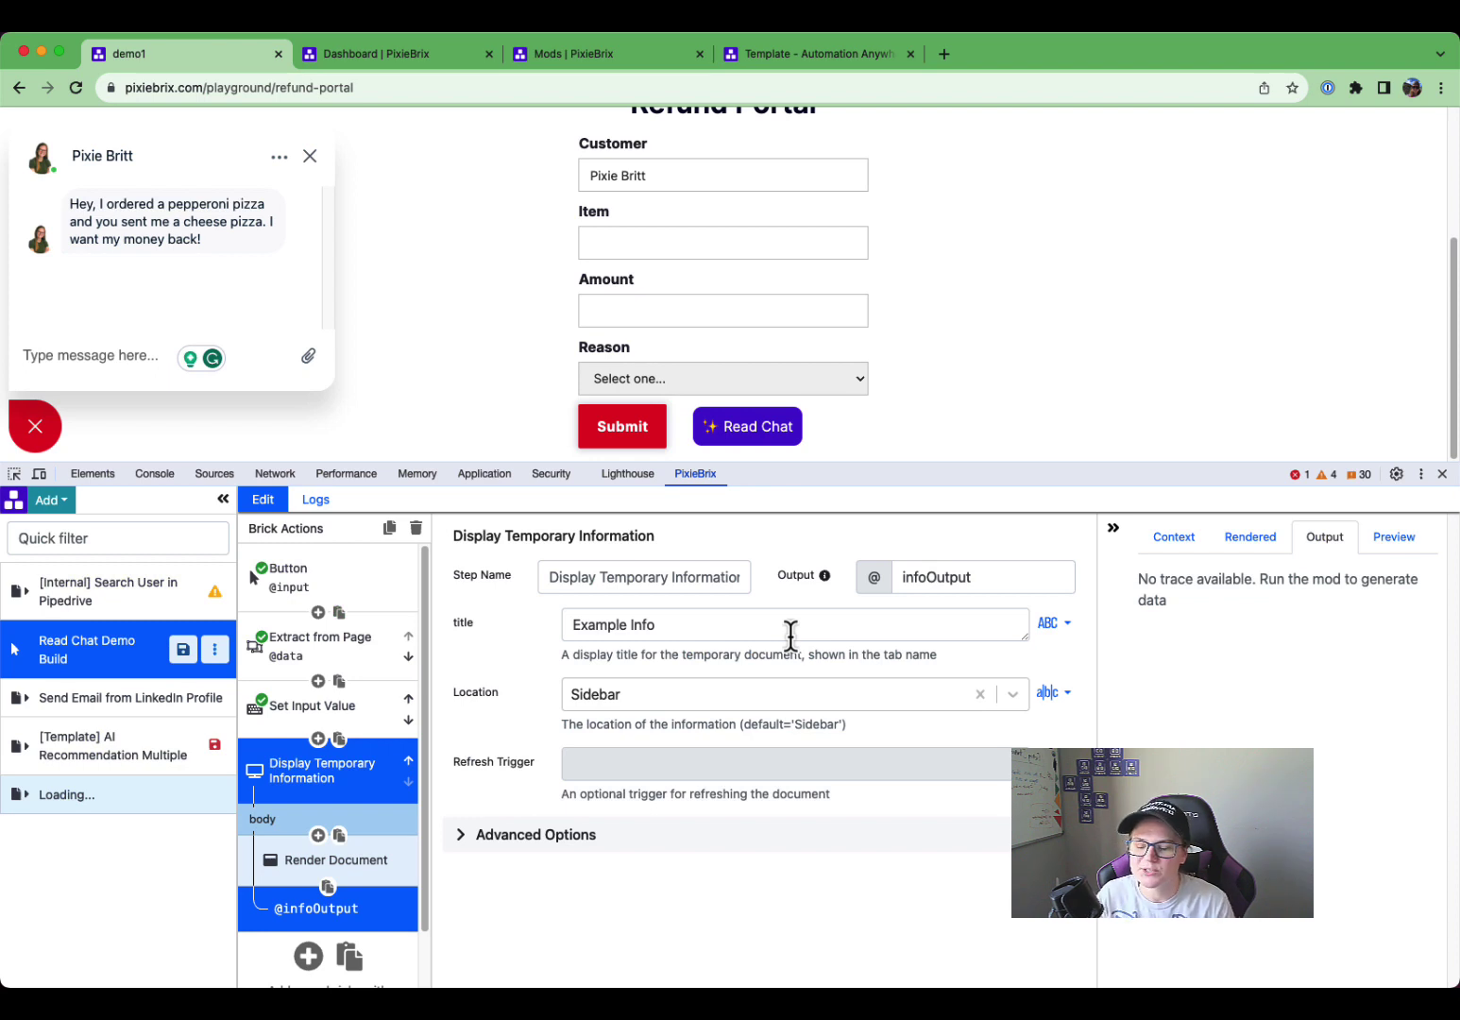
pyautogui.click(368, 876)
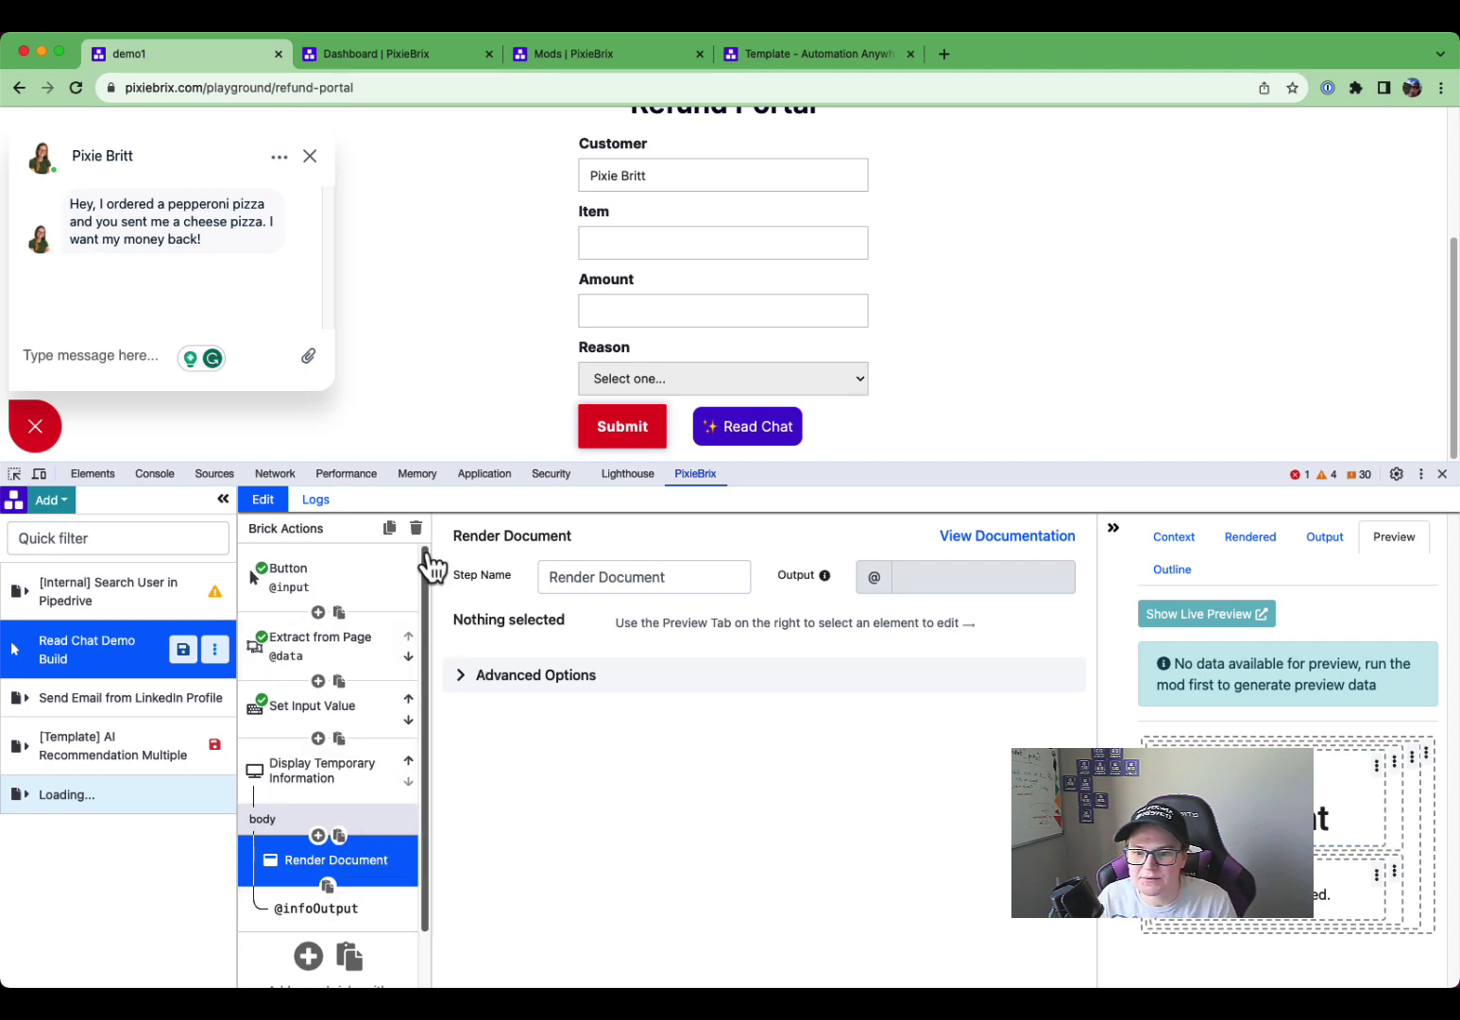
pyautogui.click(415, 528)
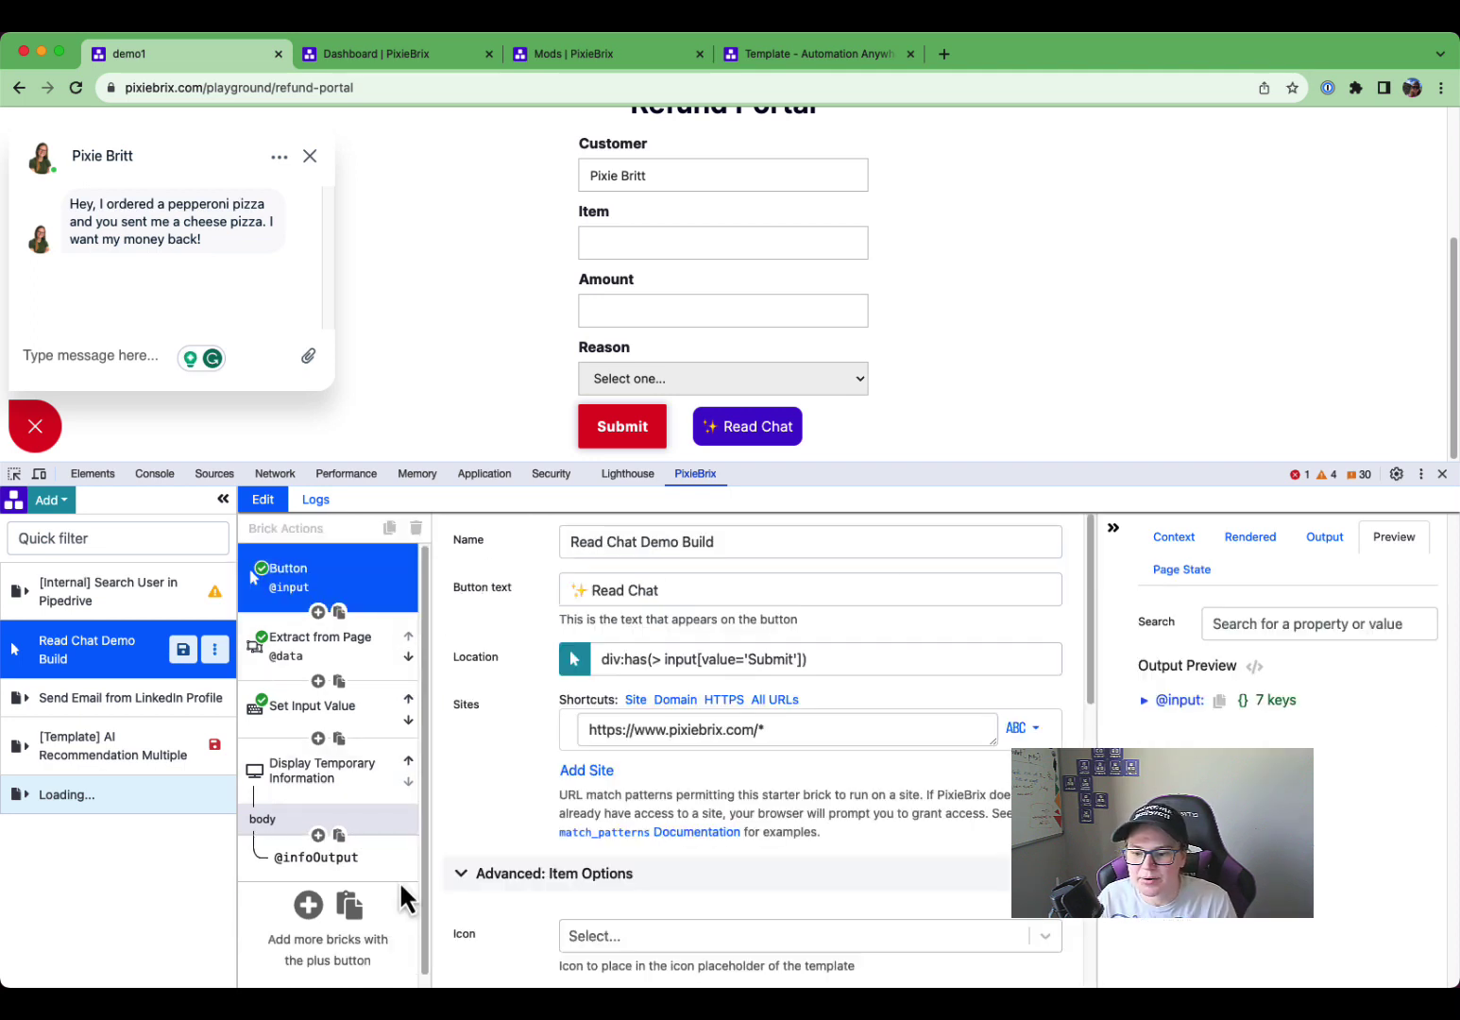
# Put an IFrame brick into the sidebar body slot
pyautogui.click(318, 835)
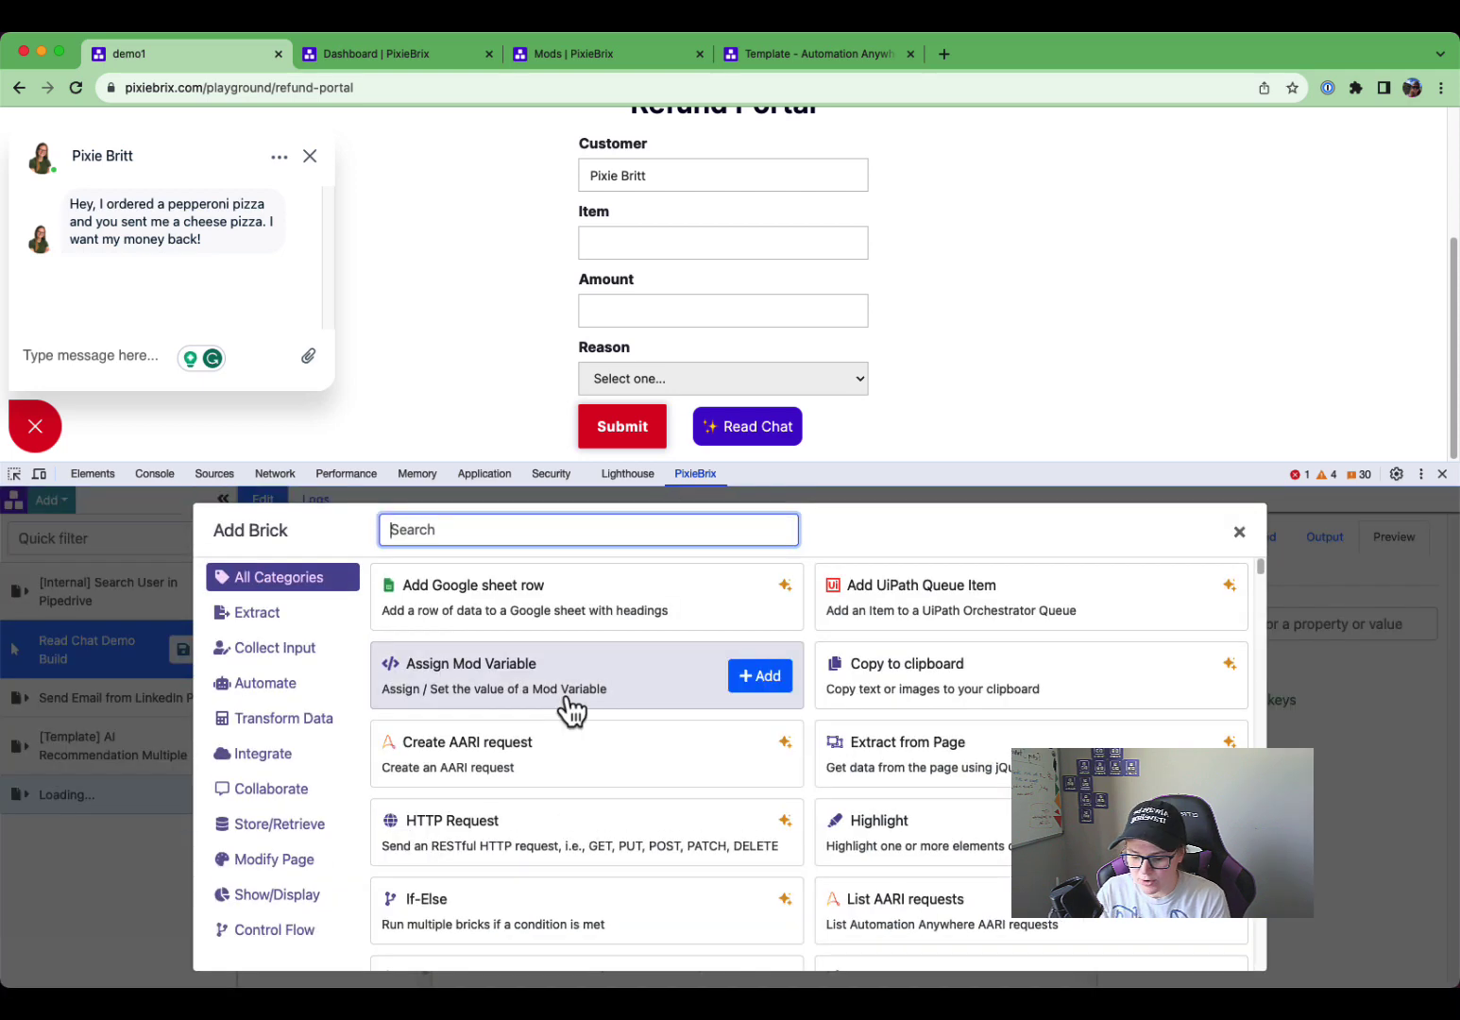
pyautogui.write('iframe')
pyautogui.click(755, 597)
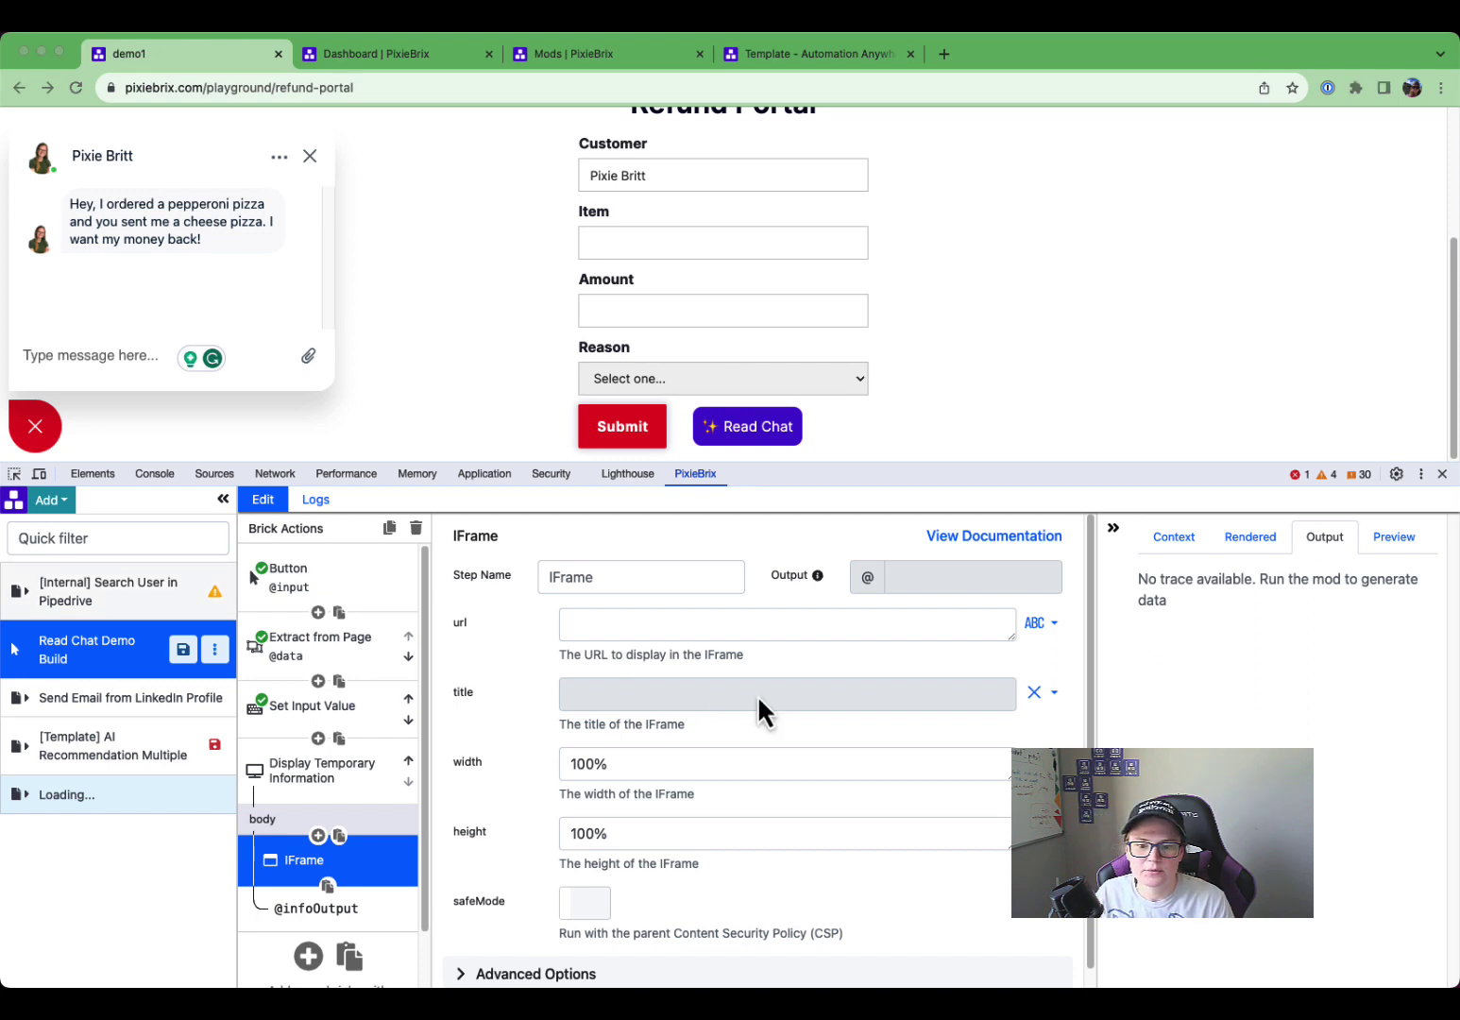
# Paste the Automation Anywhere embedded form URL into the IFrame url field
pyautogui.click(640, 628)
pyautogui.write('https://pixiebrixnamernfr.my.automationanywhere.digital/aari/#/embedded/87?isEmbedded=true&TextBox0={{@username.name}}')
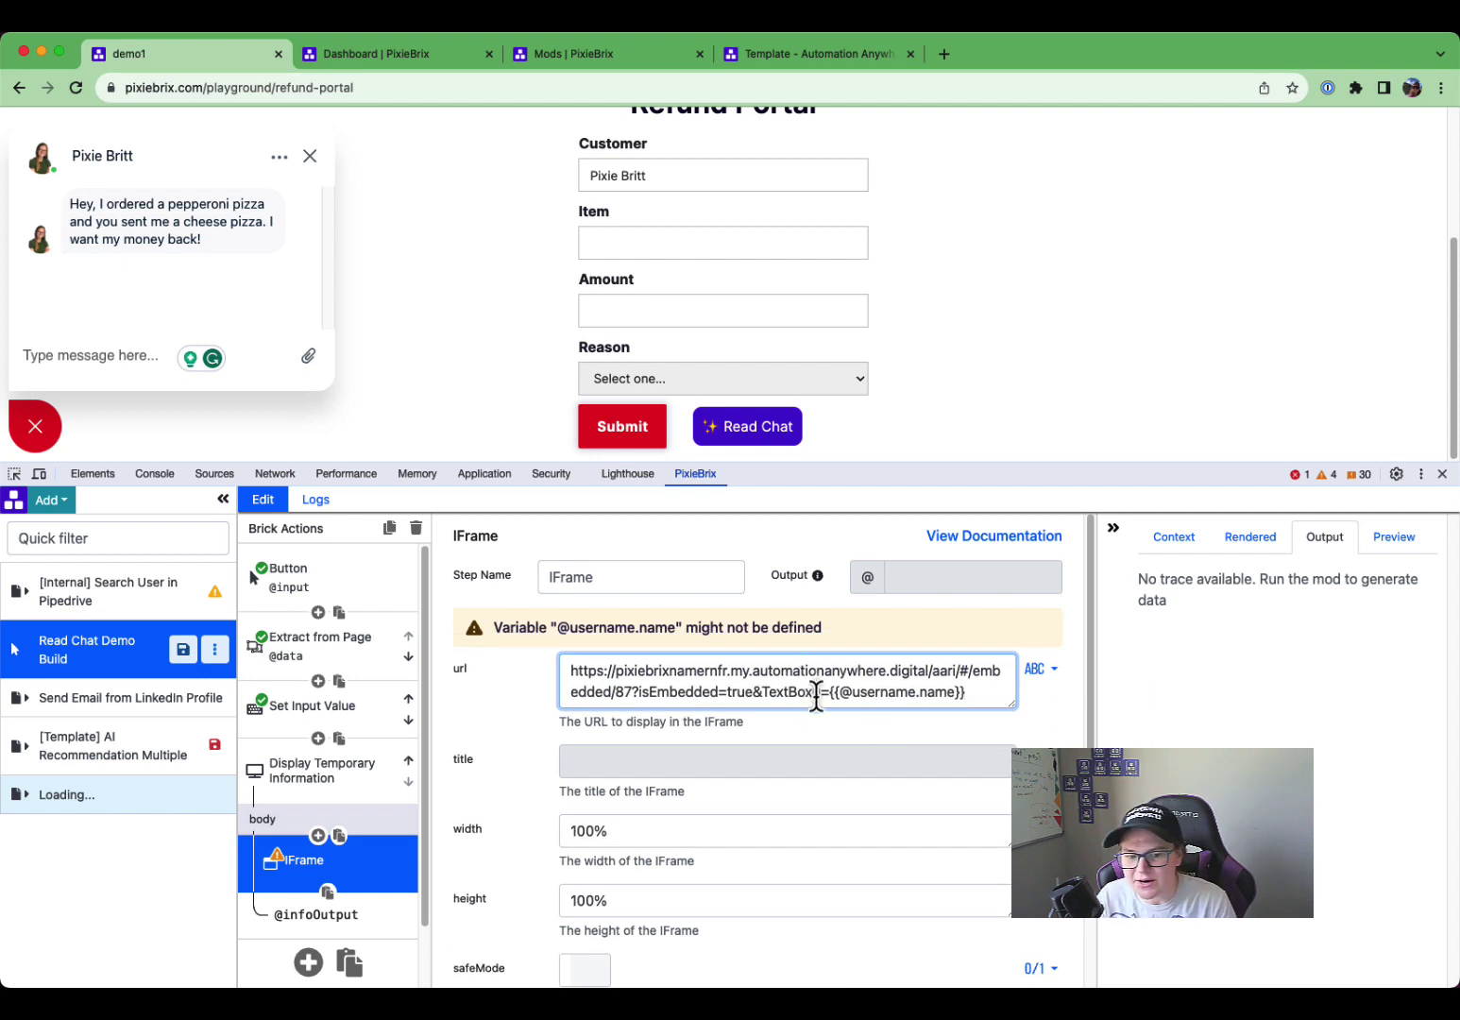
pyautogui.moveTo(978, 700); pyautogui.dragTo(819, 703)
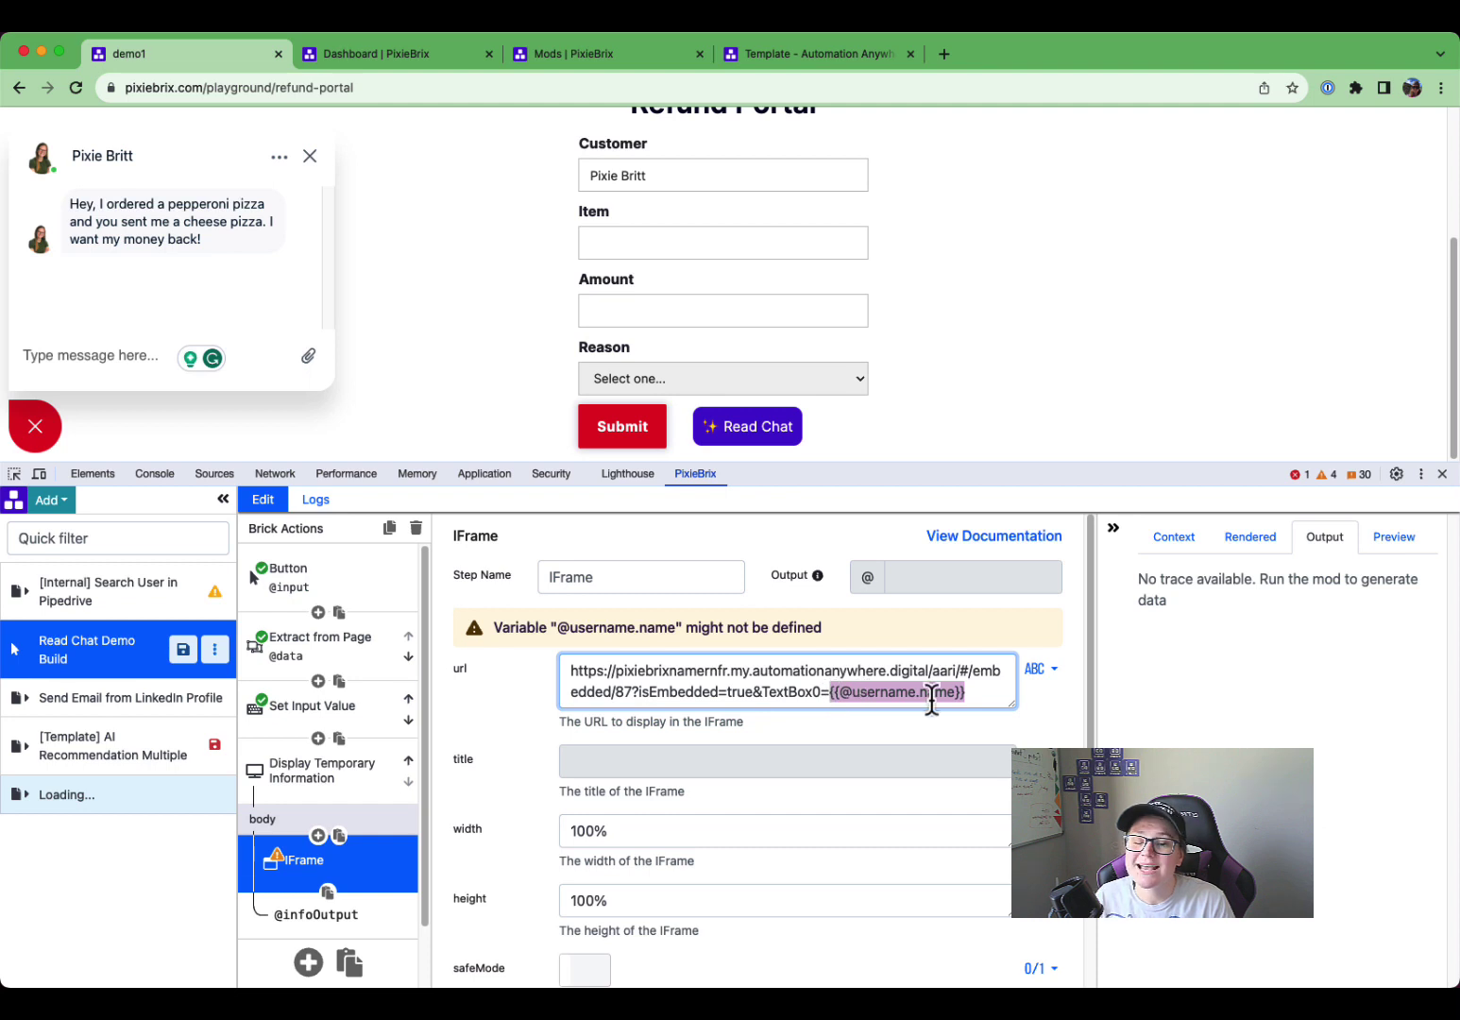
pyautogui.click(366, 638)
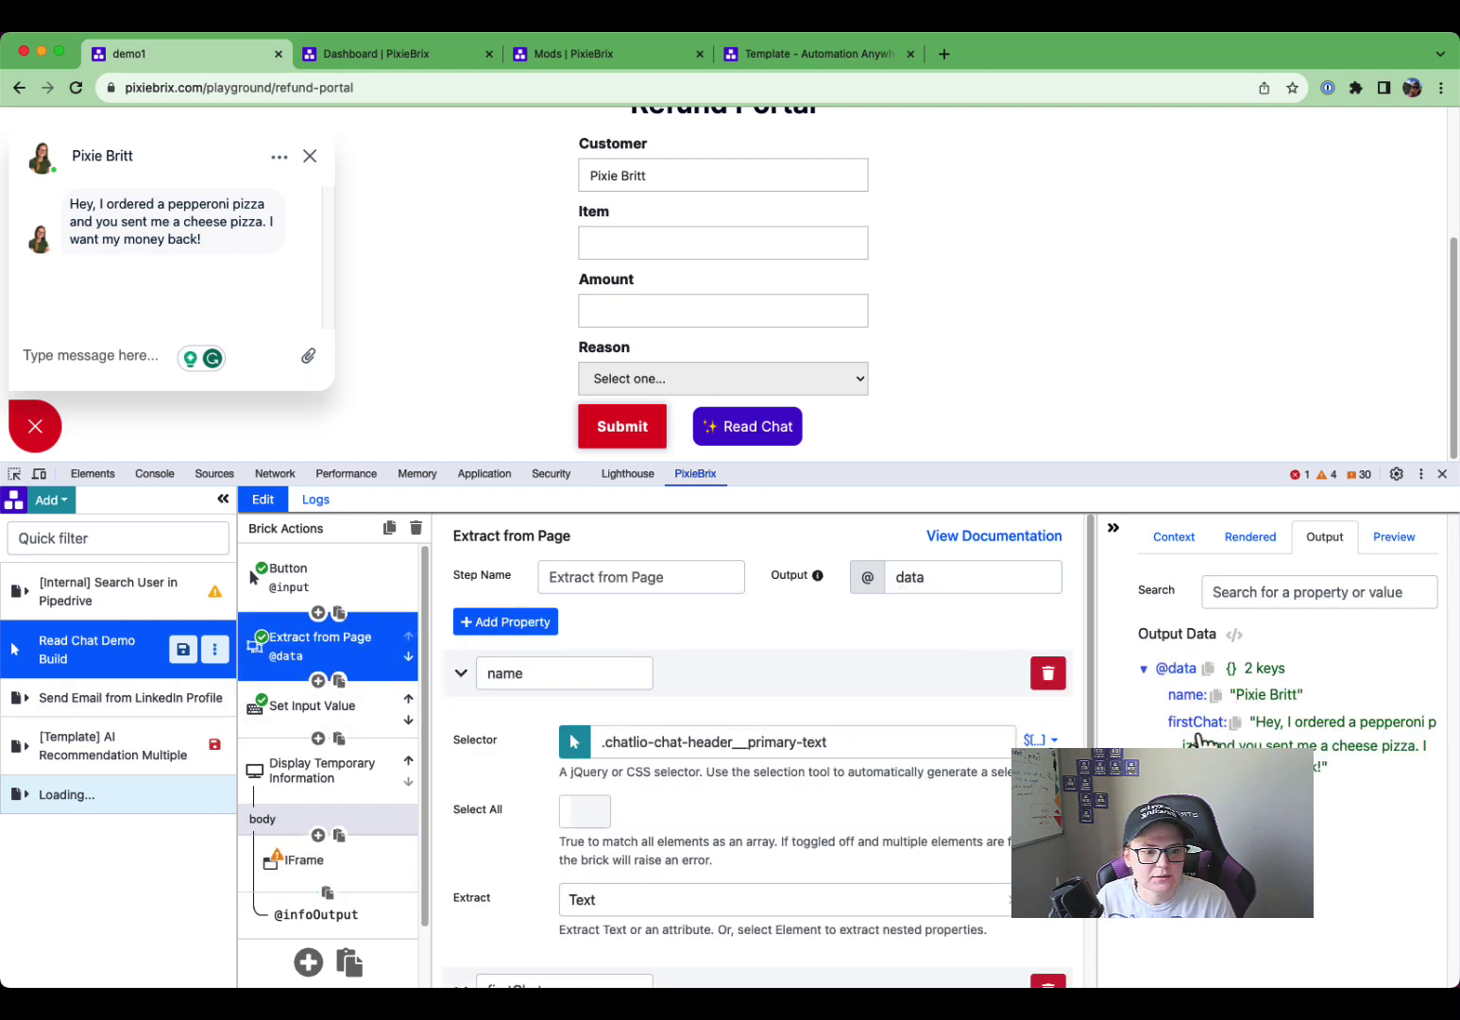
pyautogui.click(1216, 694)
pyautogui.click(313, 861)
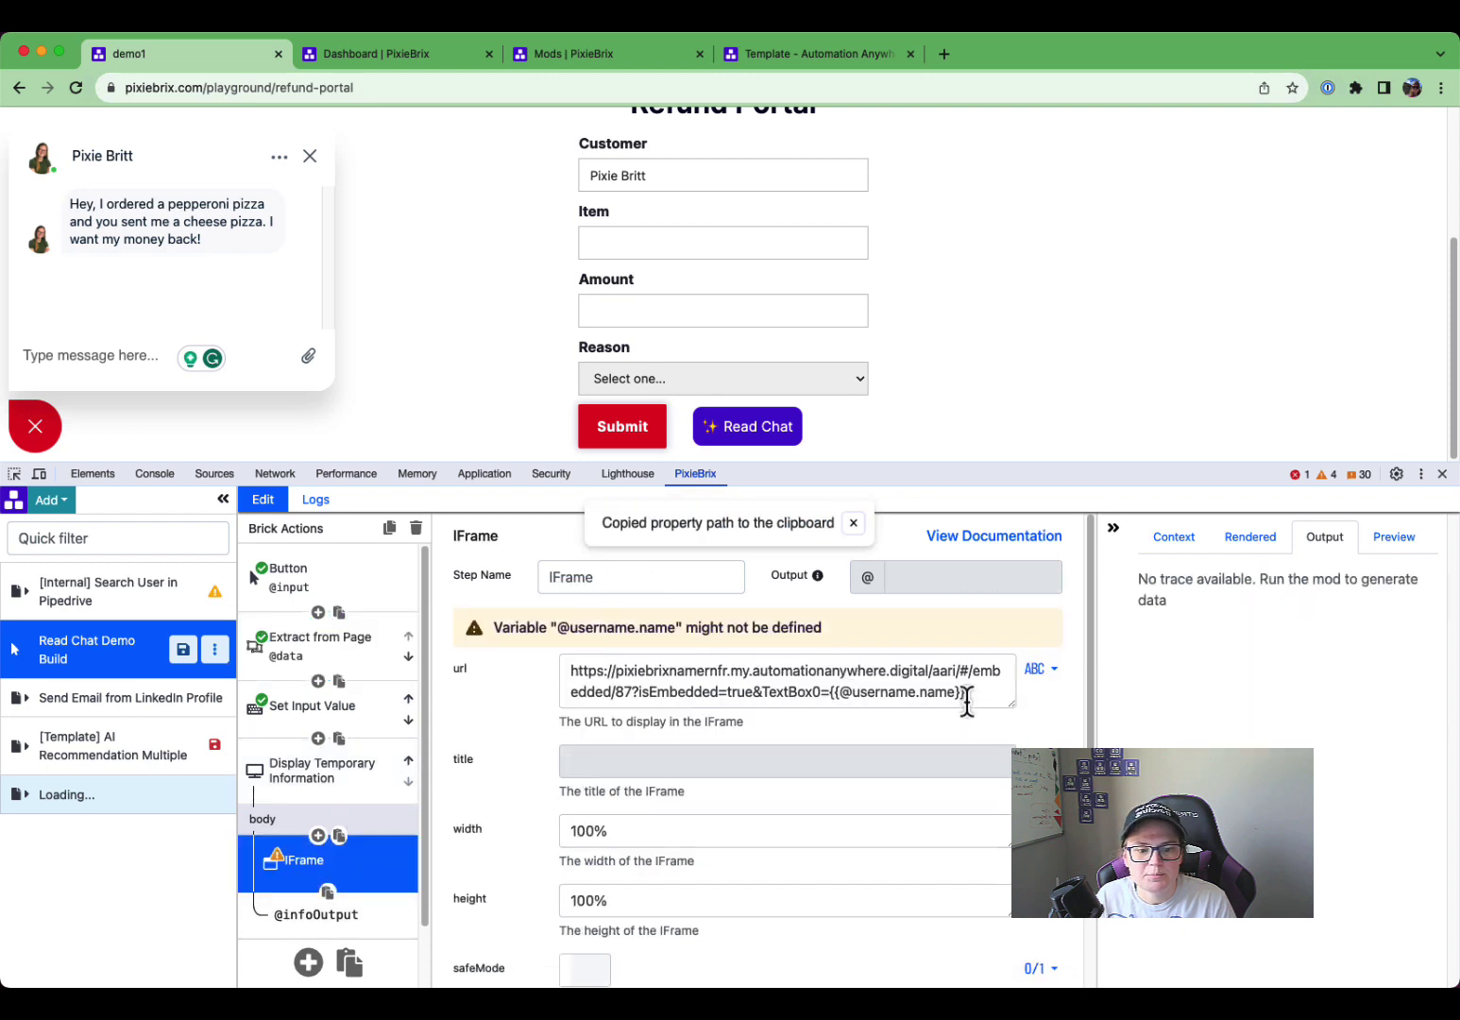
pyautogui.moveTo(955, 694); pyautogui.dragTo(828, 699)
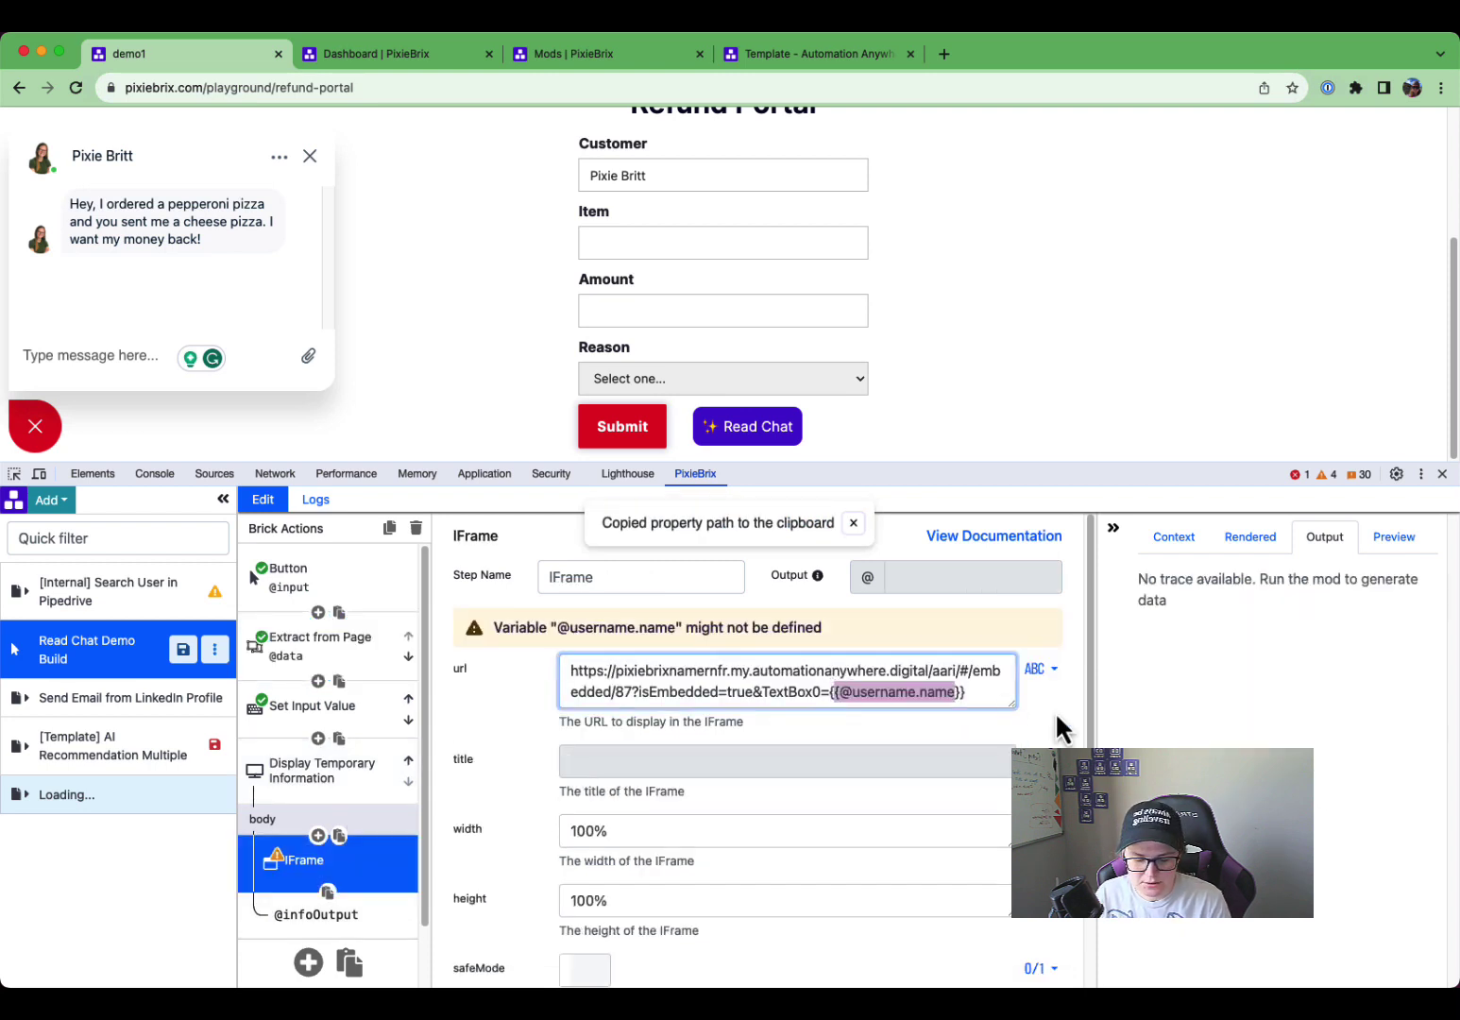
pyautogui.press('super+v')
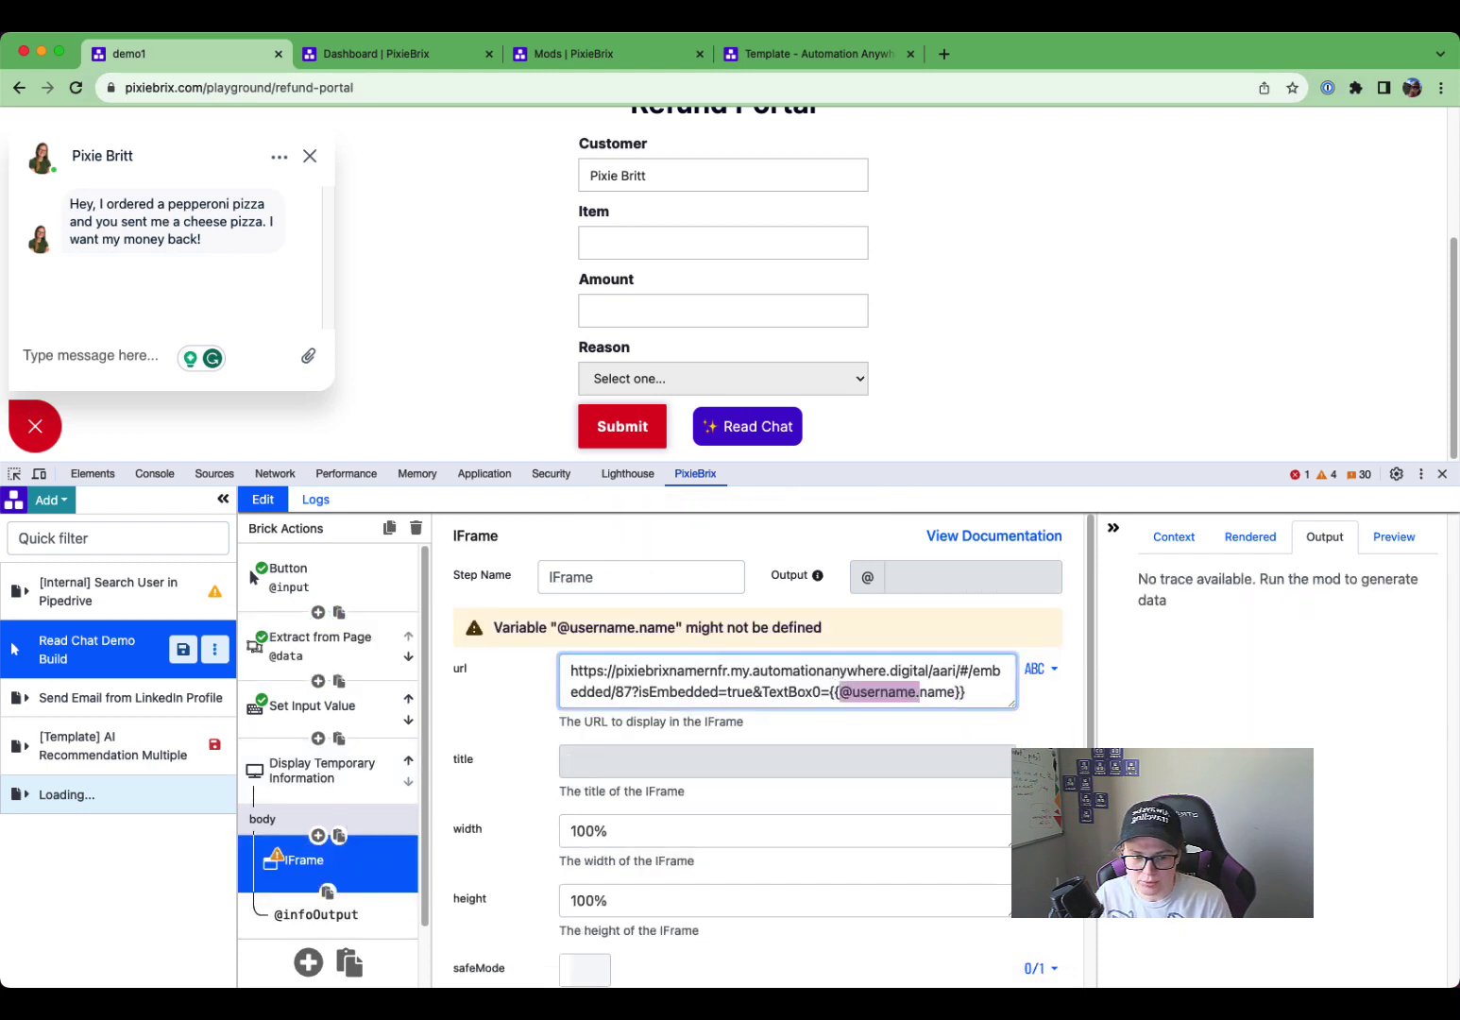
pyautogui.press('super+v')
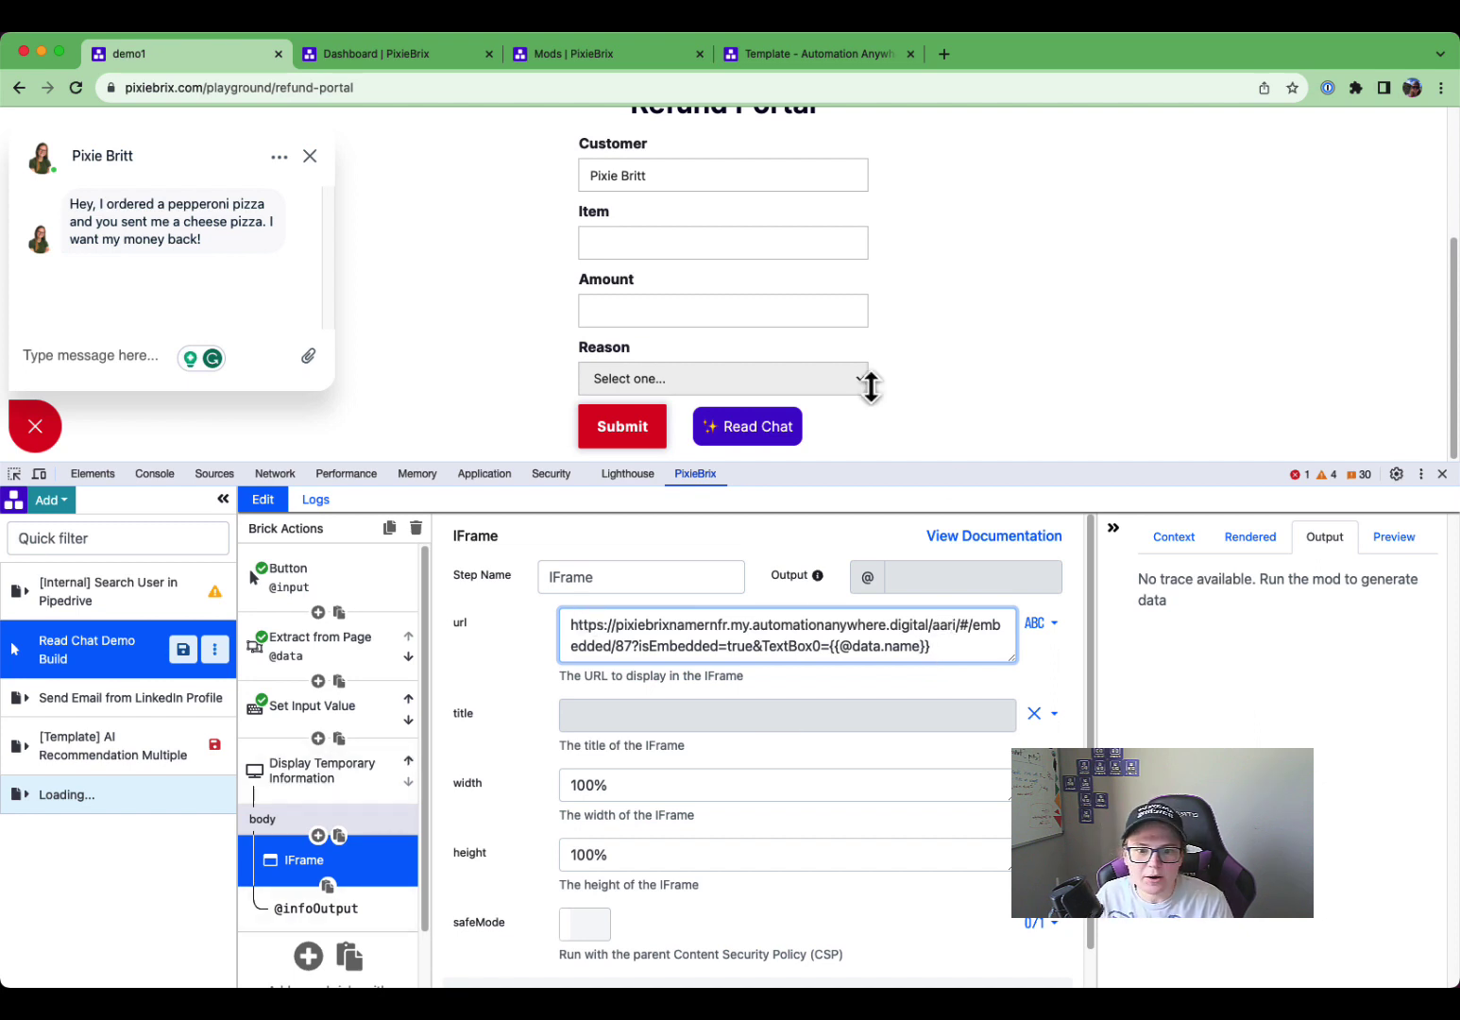
# Run Read Chat, enlarge the page, and submit the embedded form to list the customer's three orders
pyautogui.click(509, 703)
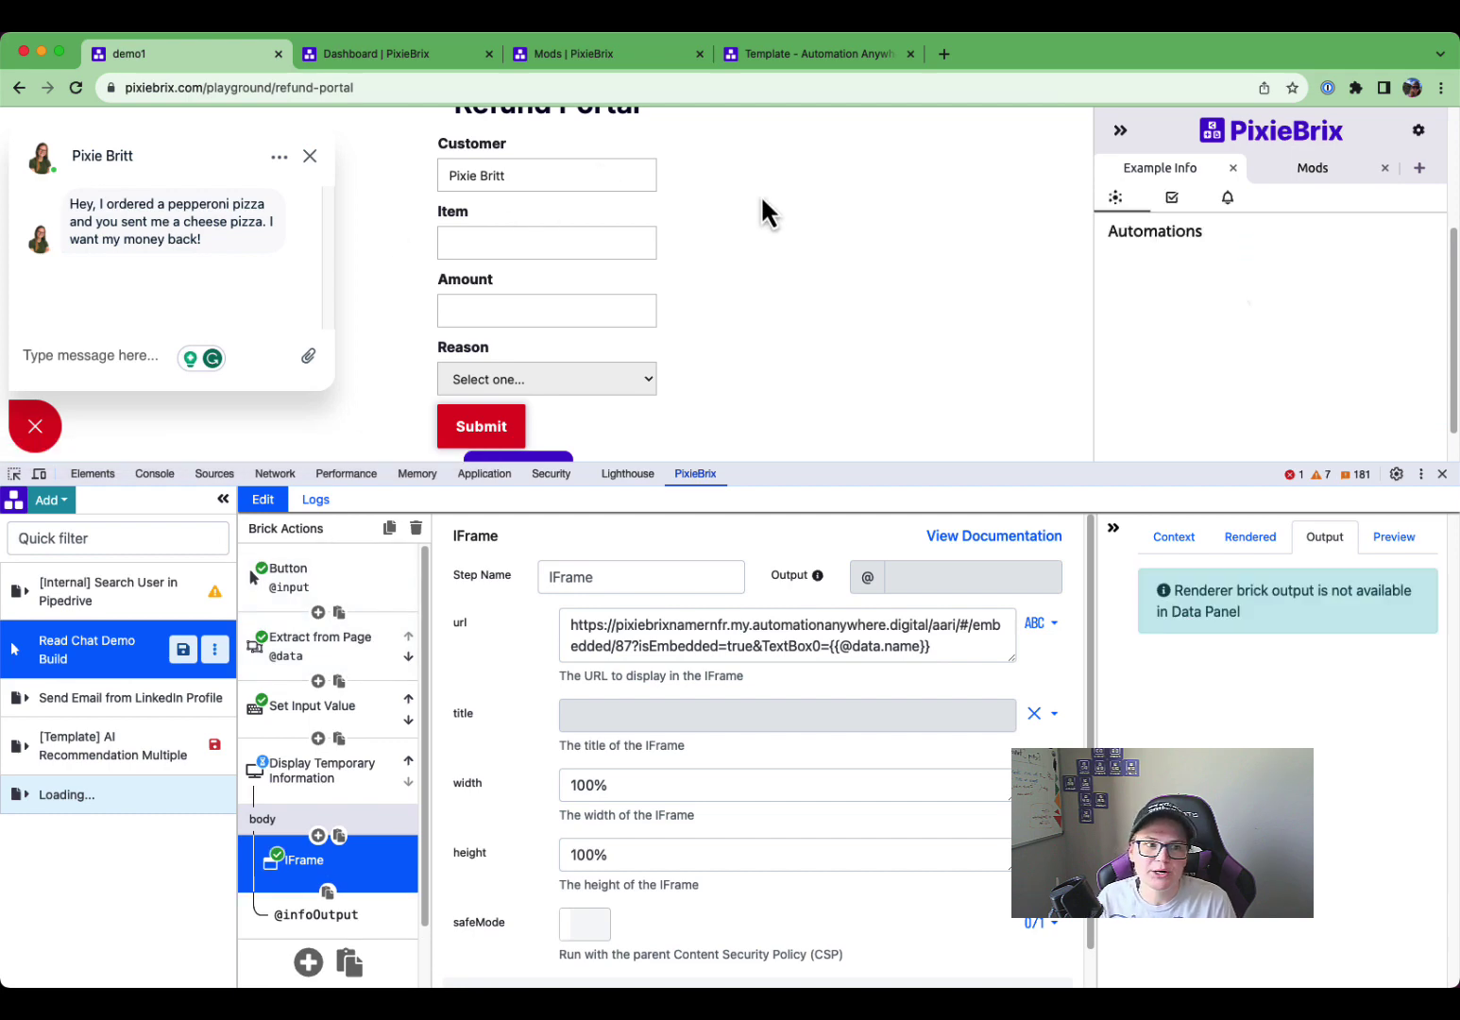
pyautogui.moveTo(1211, 465); pyautogui.dragTo(1210, 706)
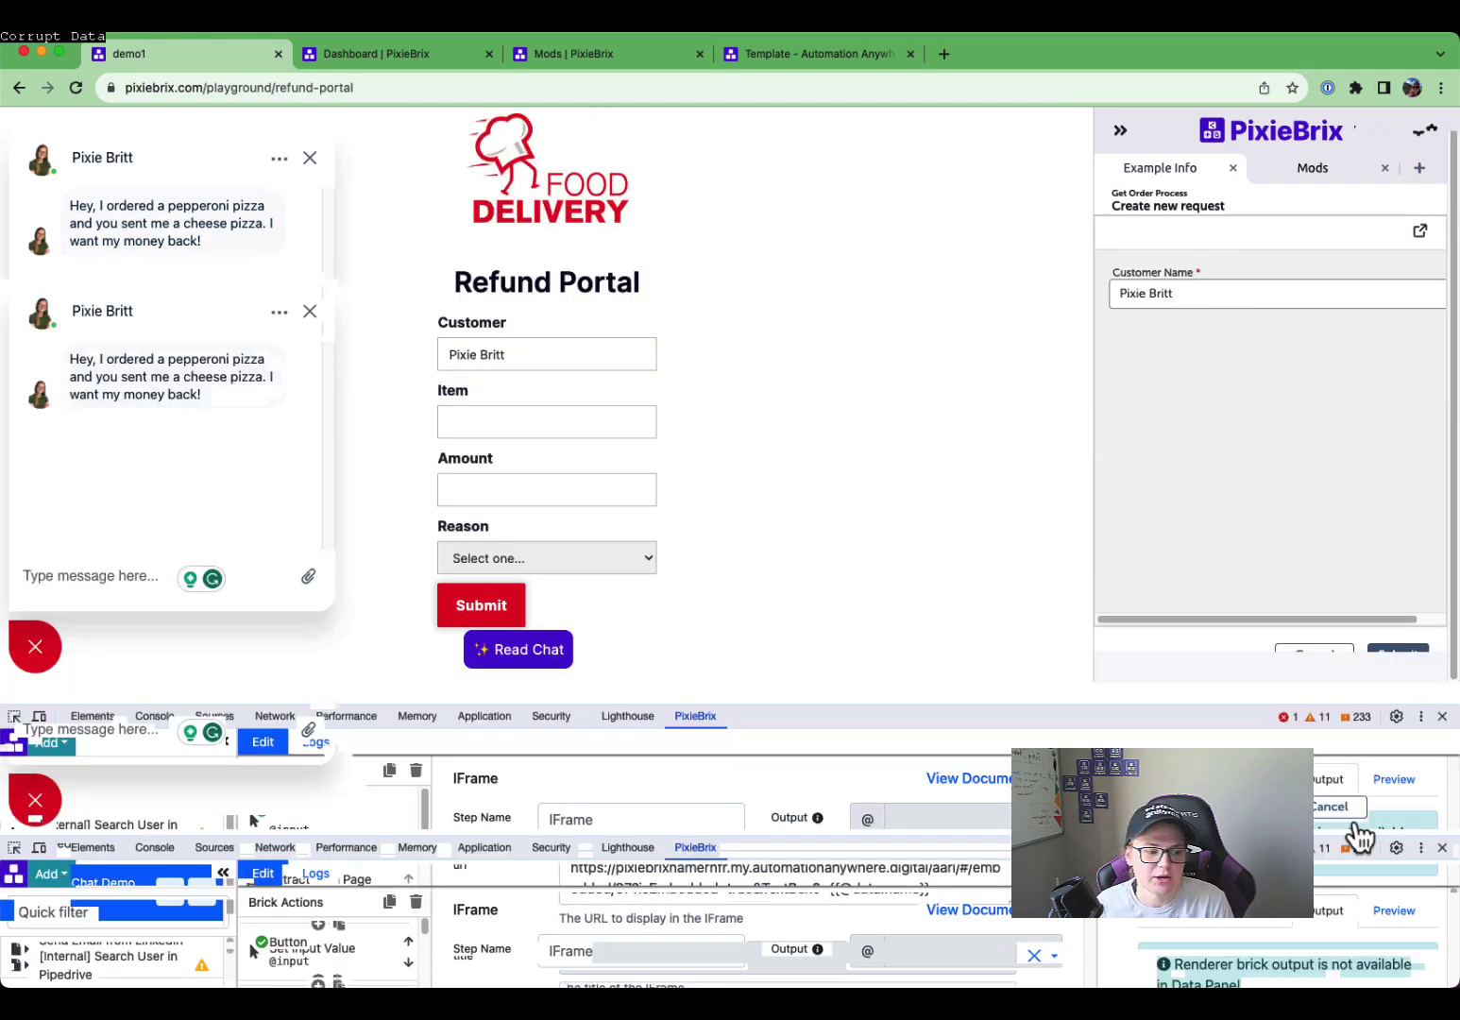
pyautogui.click(1397, 652)
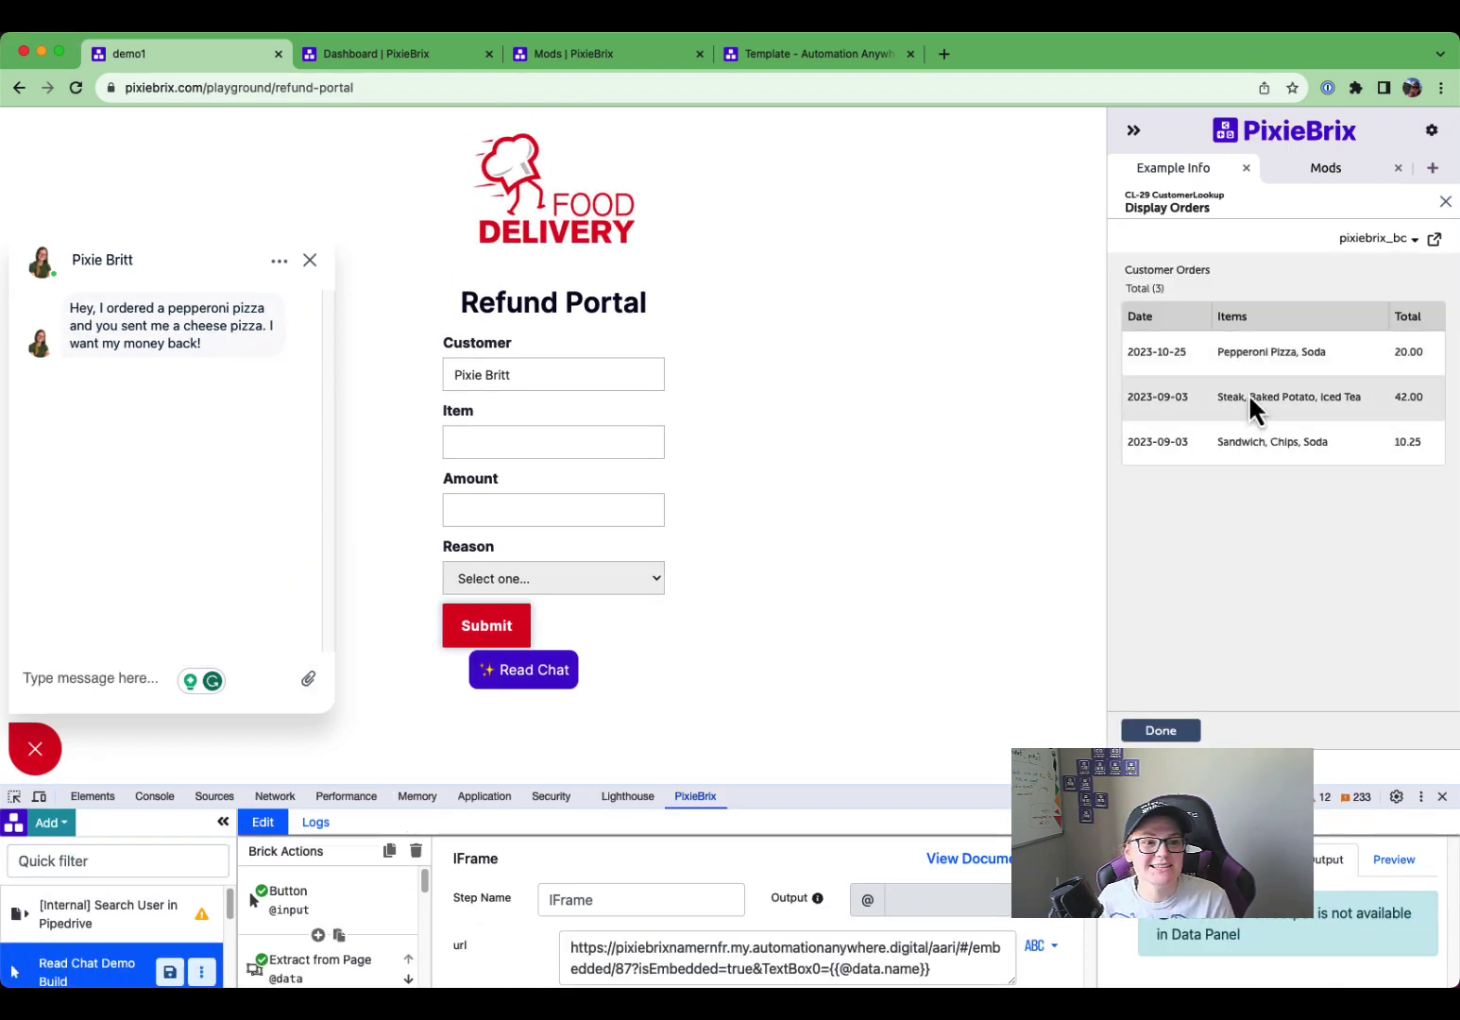
pyautogui.moveTo(736, 785); pyautogui.dragTo(734, 765)
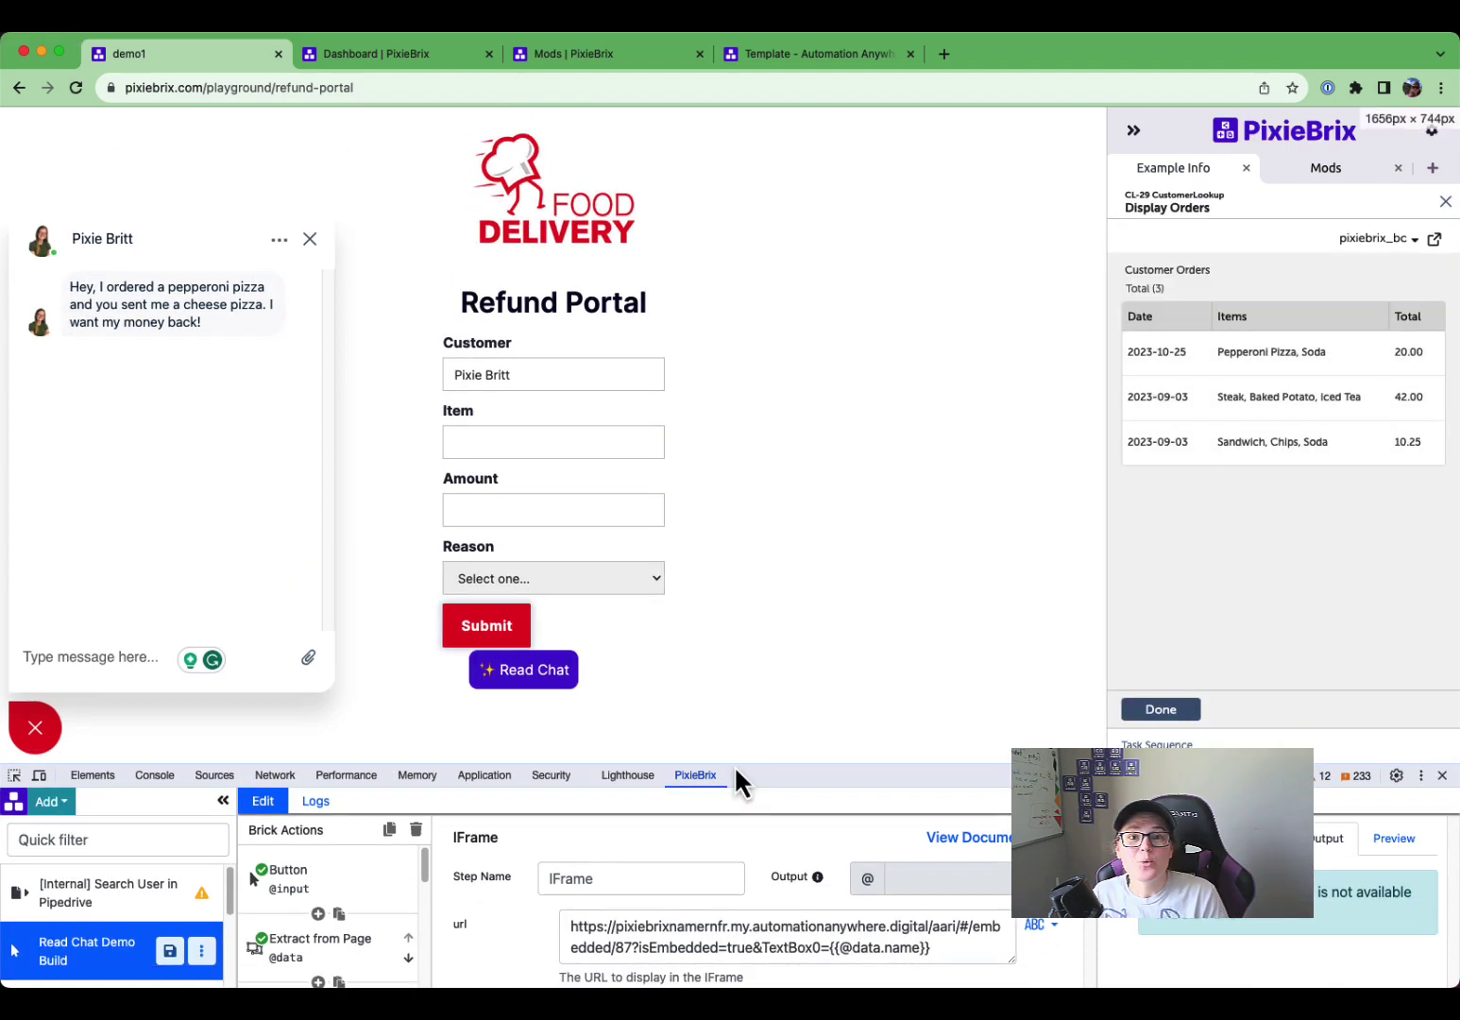